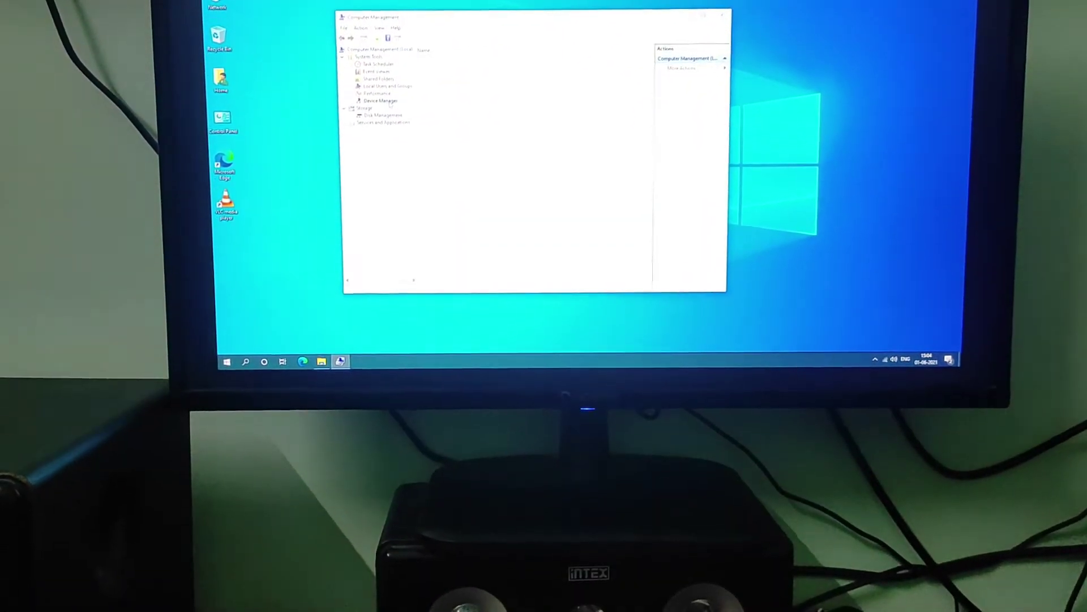
Step: Examine the driver properties of the ATI Radeon 3000 Graphics display adapter in Device Manager and close the dialog
{"action": "left_click", "coordinate": [391, 105]}
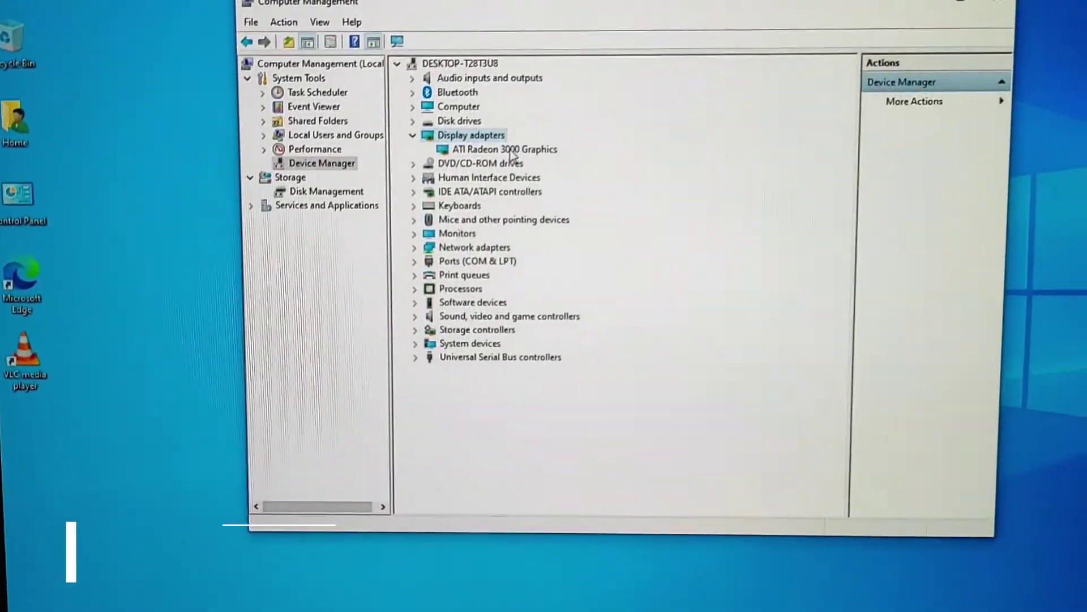
{"action": "left_click", "coordinate": [509, 150]}
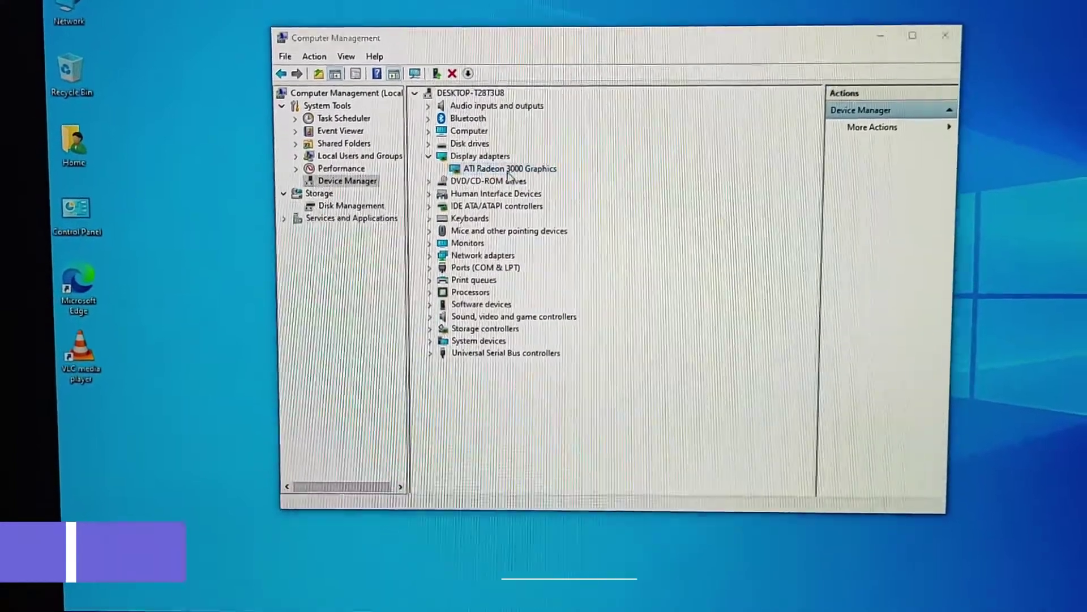
{"action": "double_click", "coordinate": [510, 179]}
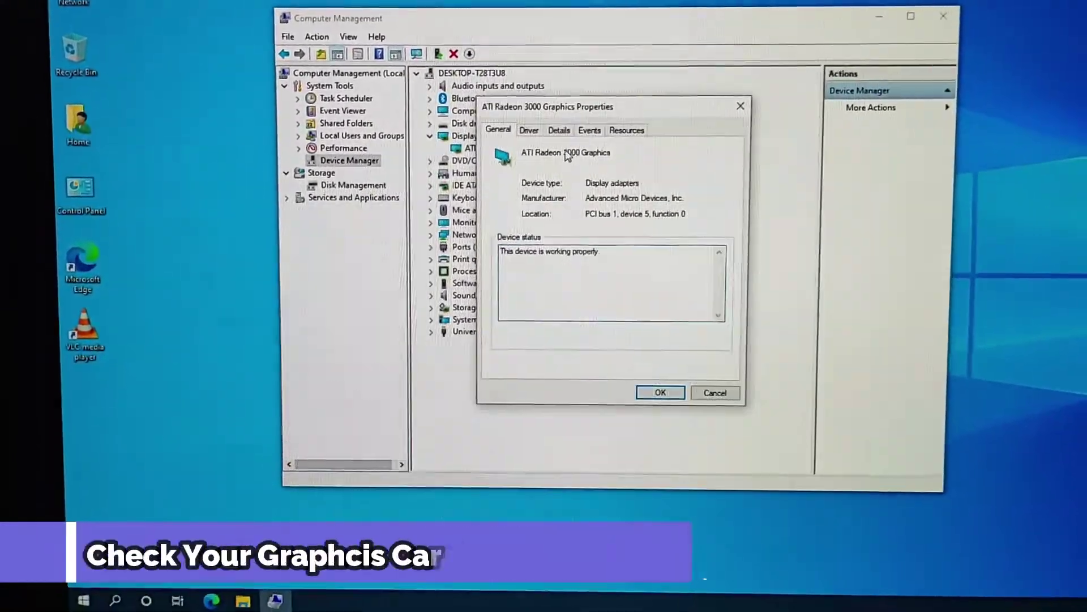
{"action": "left_click", "coordinate": [525, 128]}
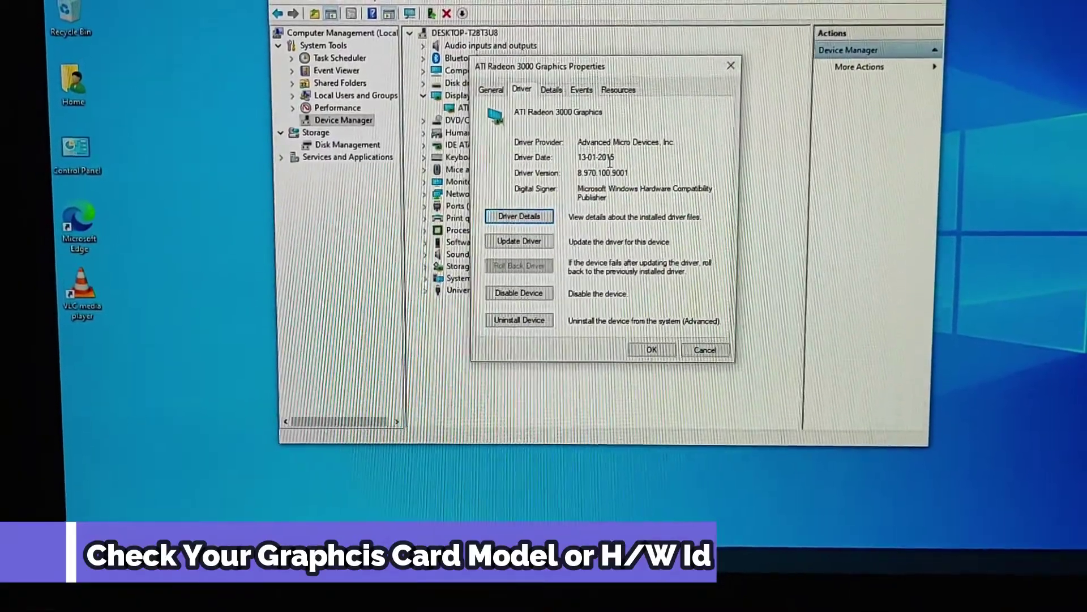
{"action": "left_click", "coordinate": [683, 333]}
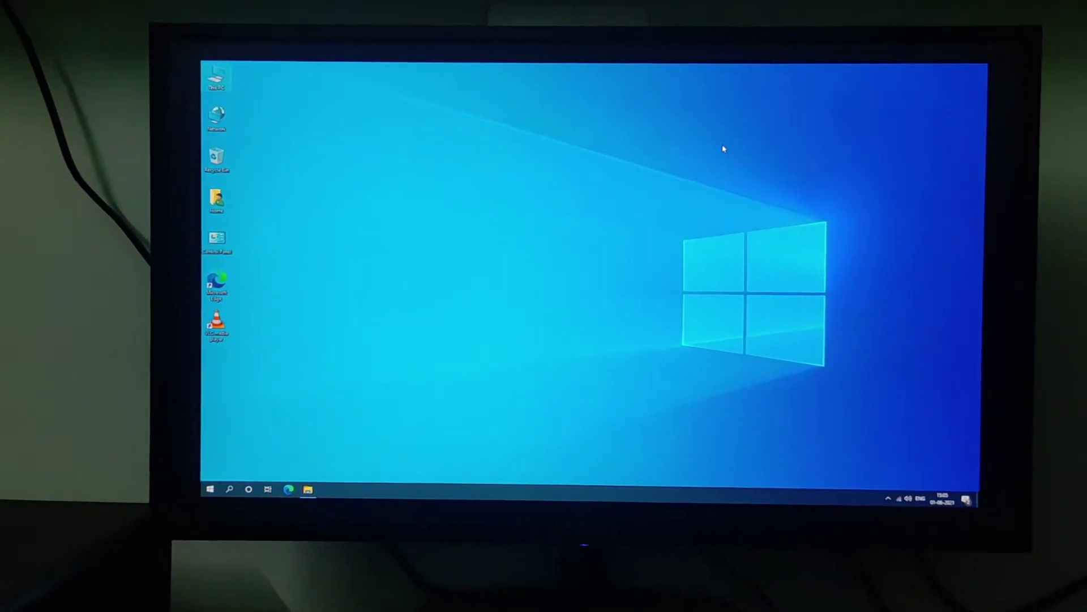
Step: Open the desktop's display settings and examine the scaling options for text, apps and other items
{"action": "right_click", "coordinate": [561, 205]}
{"action": "left_click", "coordinate": [598, 284]}
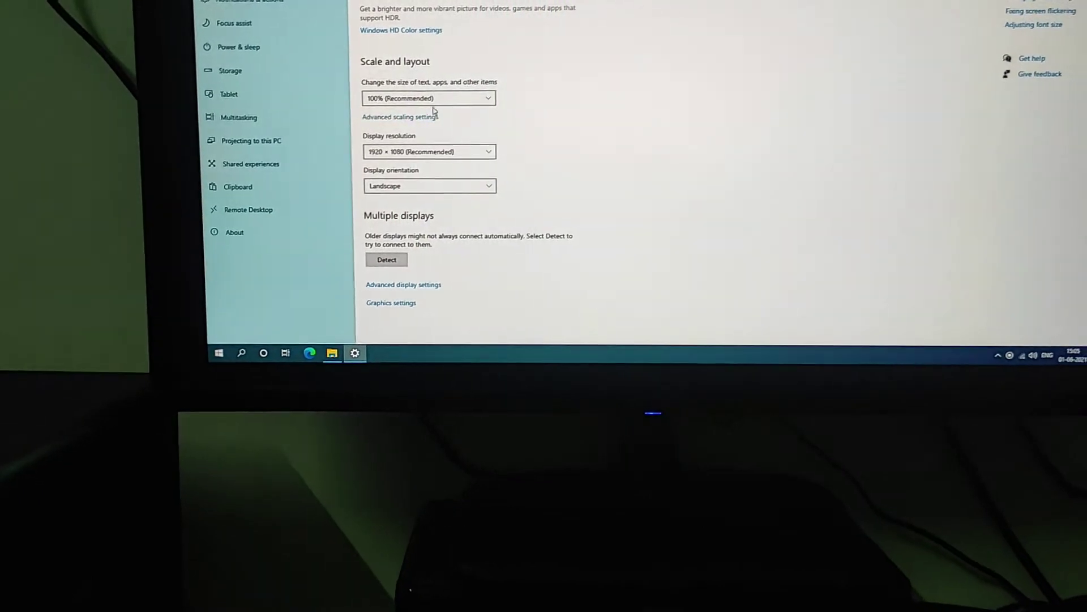
{"action": "left_click", "coordinate": [433, 105]}
{"action": "left_click", "coordinate": [420, 127]}
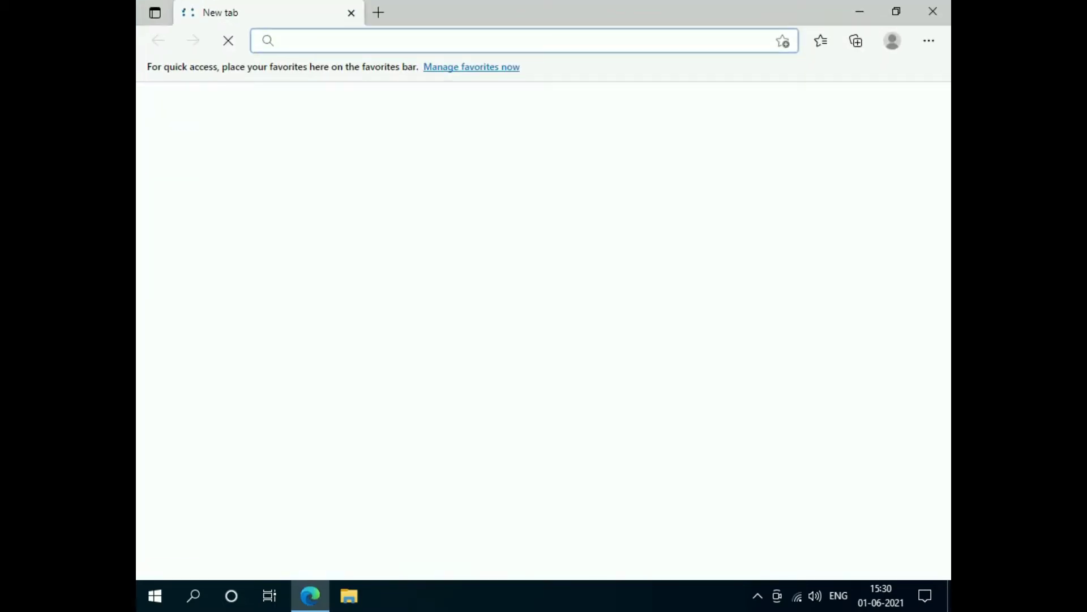
Step: Go to google.com in Microsoft Edge and search for "amd 3000"
{"action": "type", "text": "google.com"}
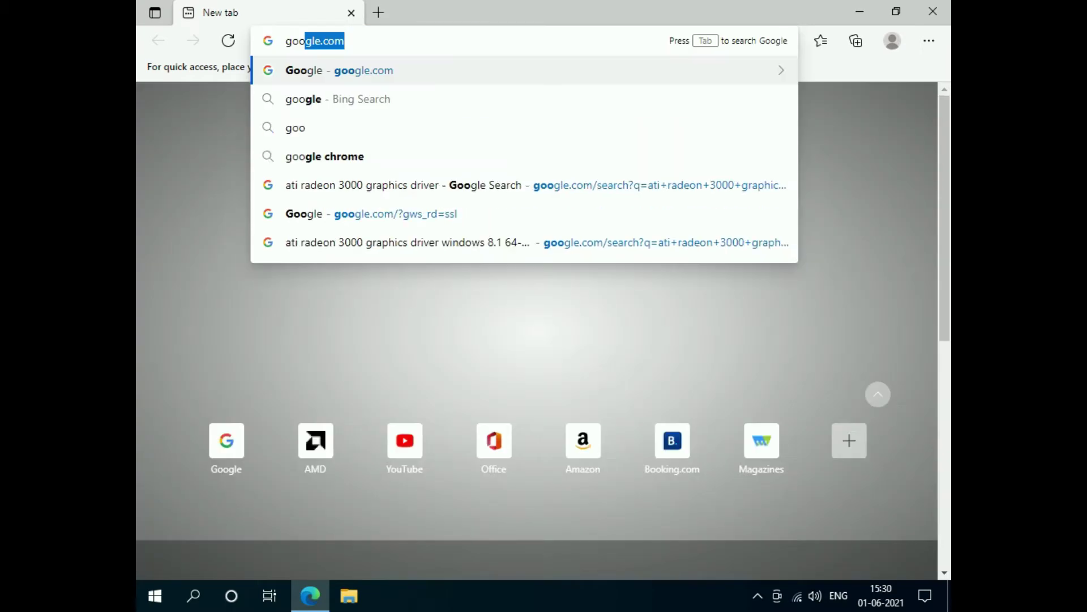
{"action": "key", "text": "Return"}
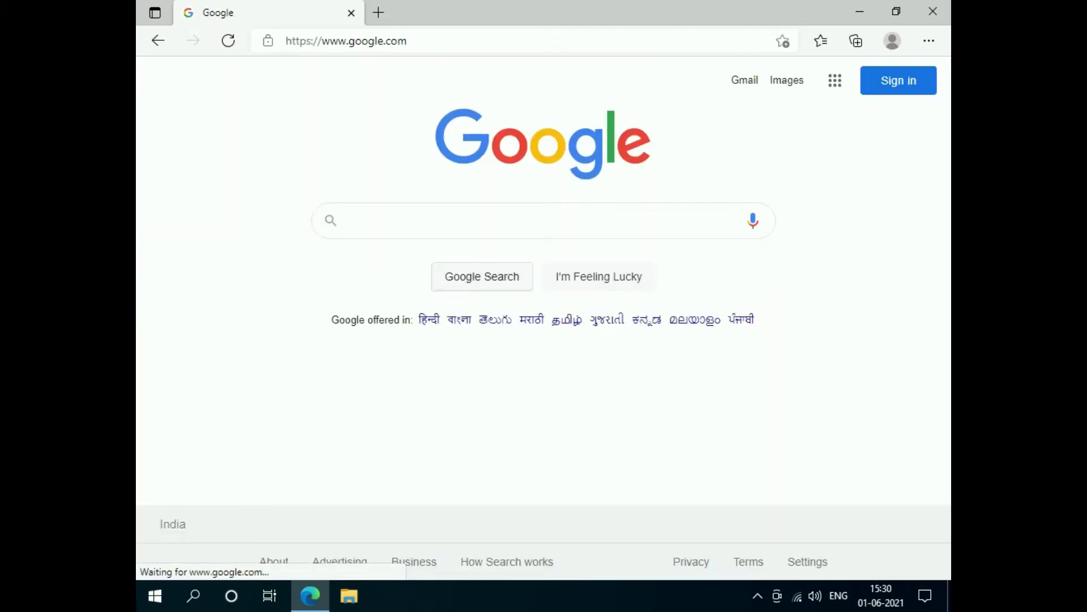
{"action": "type", "text": "amd"}
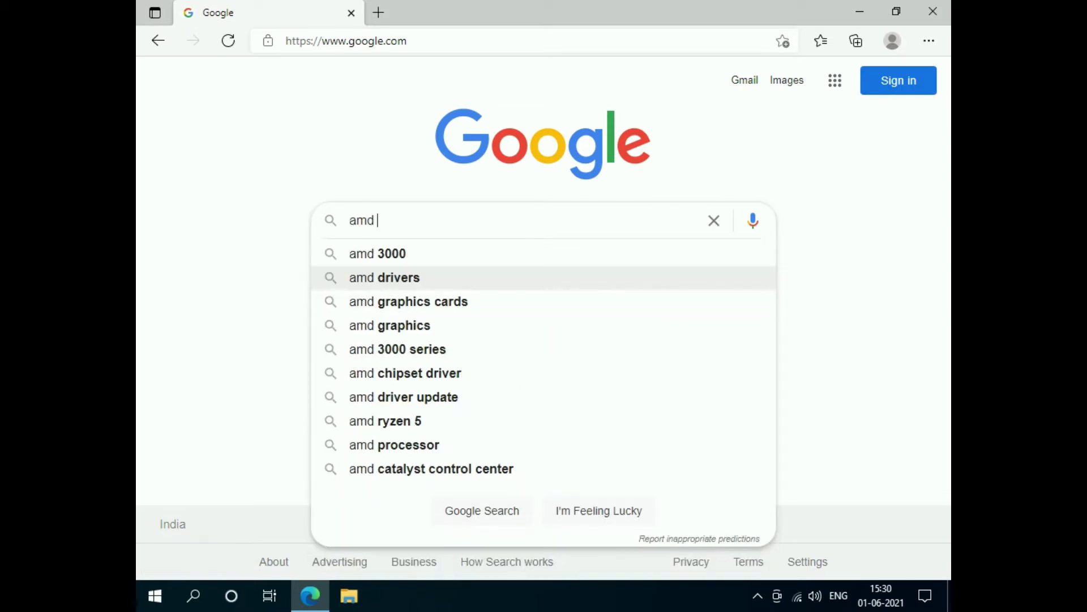
{"action": "left_click", "coordinate": [377, 253]}
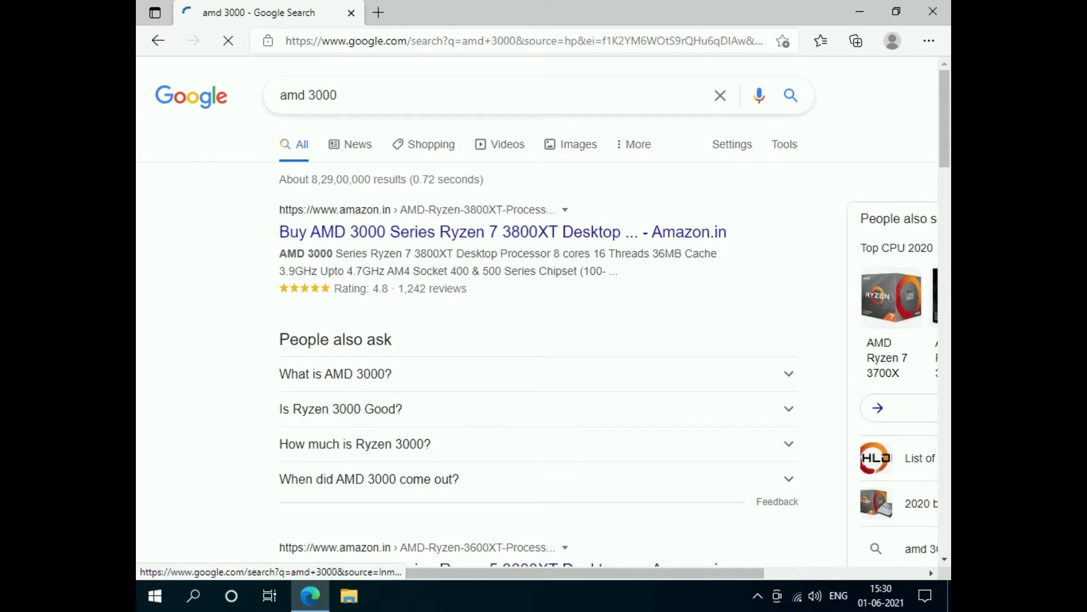
Step: Refine the search to "amd 3000 windows 8" and open the AMD/ATI driver result for Radeon 3000 Windows 8 (64bit)
{"action": "left_click", "coordinate": [338, 95]}
{"action": "type", "text": "wi"}
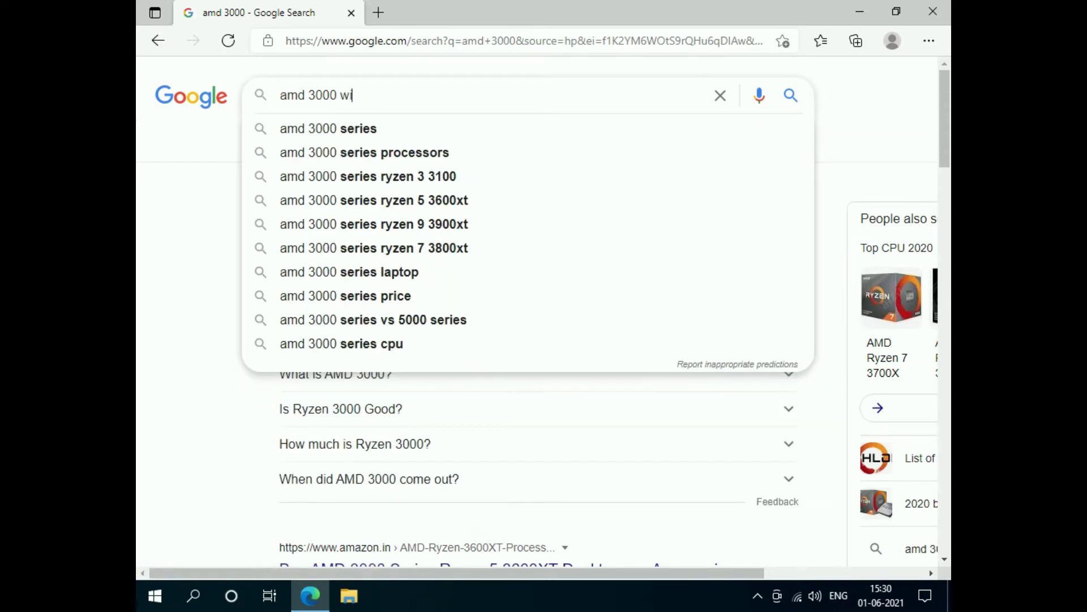
{"action": "type", "text": "ndows "}
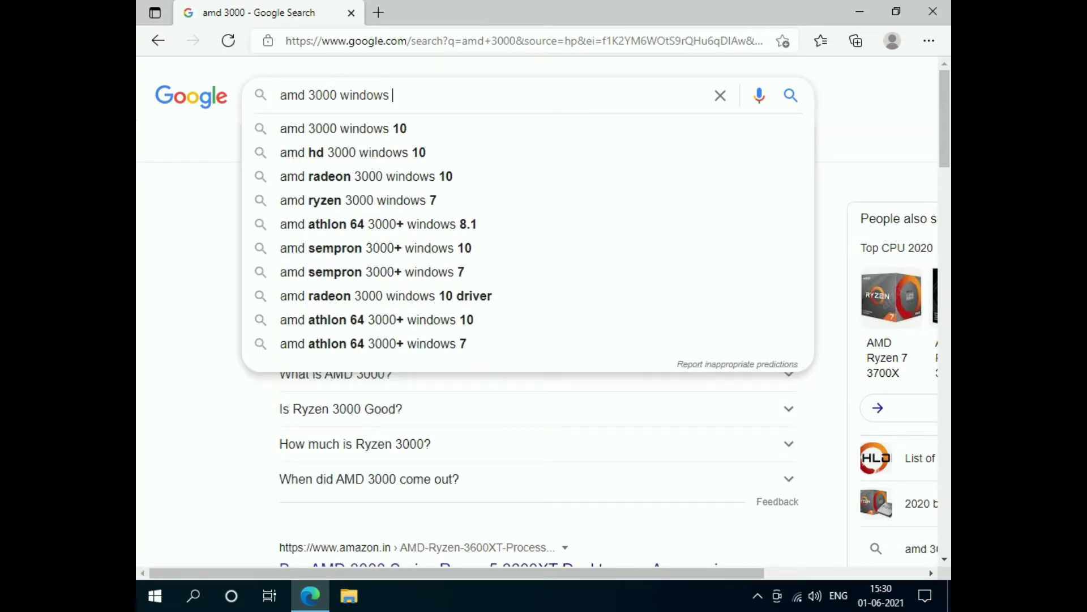
{"action": "type", "text": "8"}
{"action": "key", "text": "Return"}
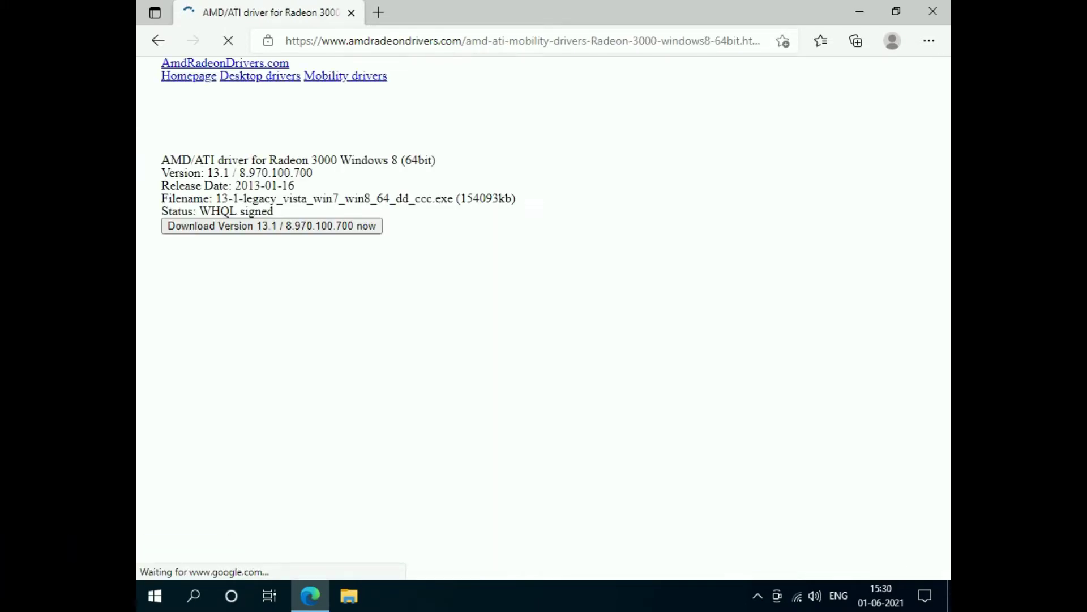
Step: Review the version and file details on the Radeon 3000 Windows 8 (64bit) driver page and return to the search results
{"action": "scroll", "coordinate": [537, 311], "scroll_direction": "down", "scroll_amount": 2}
{"action": "scroll", "coordinate": [537, 309], "scroll_direction": "down", "scroll_amount": 3}
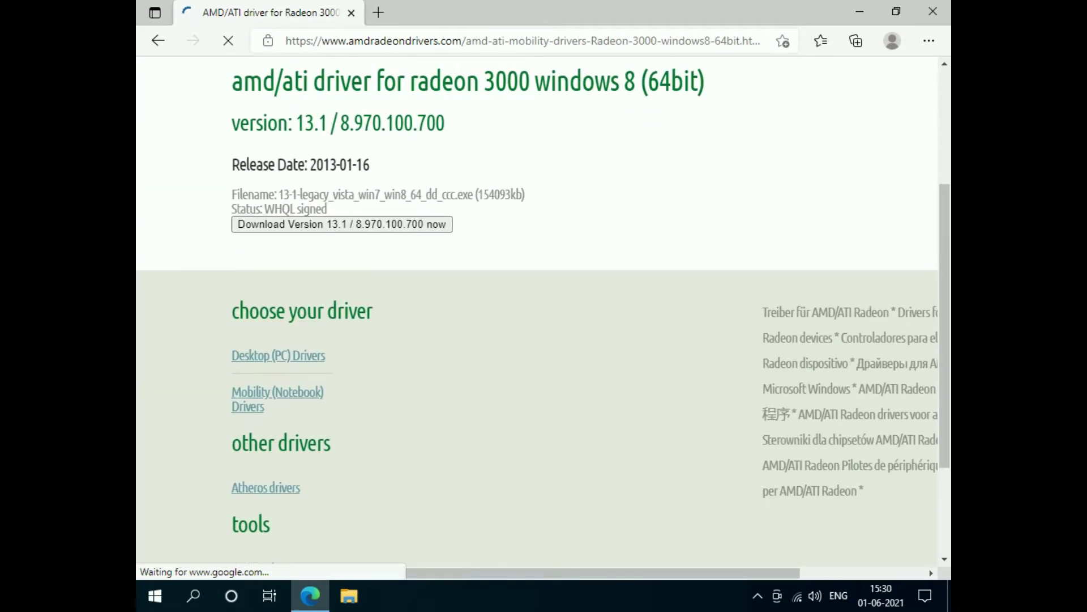
{"action": "scroll", "coordinate": [543, 311], "scroll_direction": "up", "scroll_amount": 3}
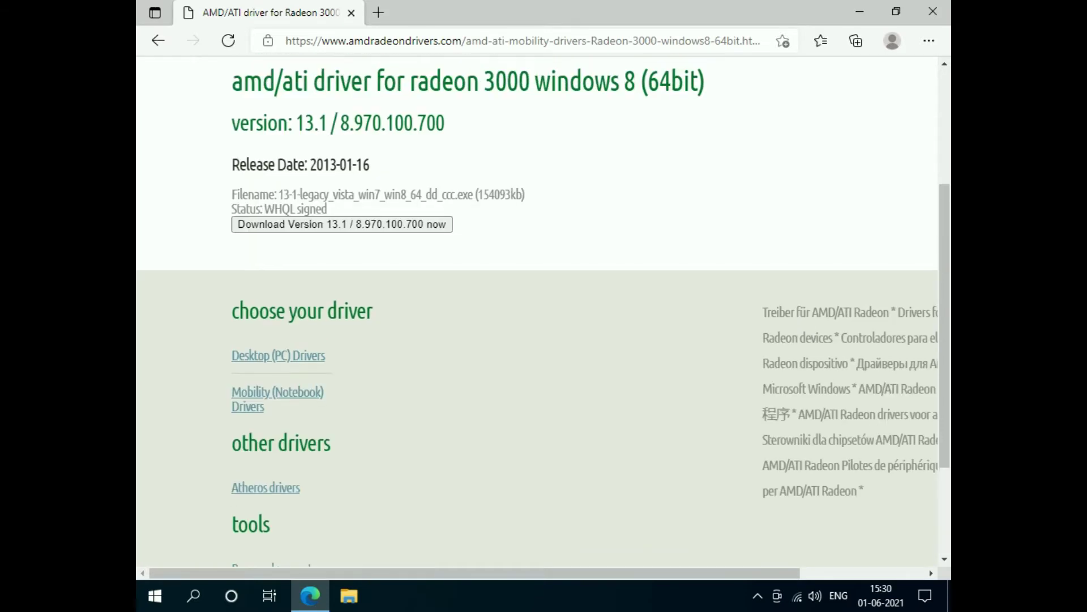
{"action": "scroll", "coordinate": [543, 312], "scroll_direction": "up", "scroll_amount": 1}
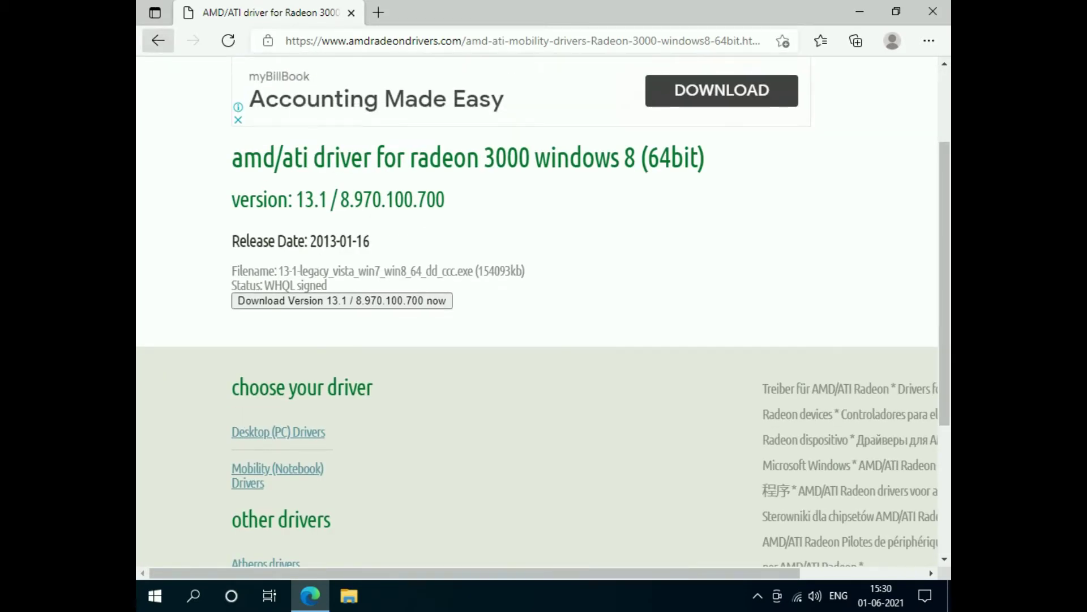
{"action": "left_click", "coordinate": [158, 40]}
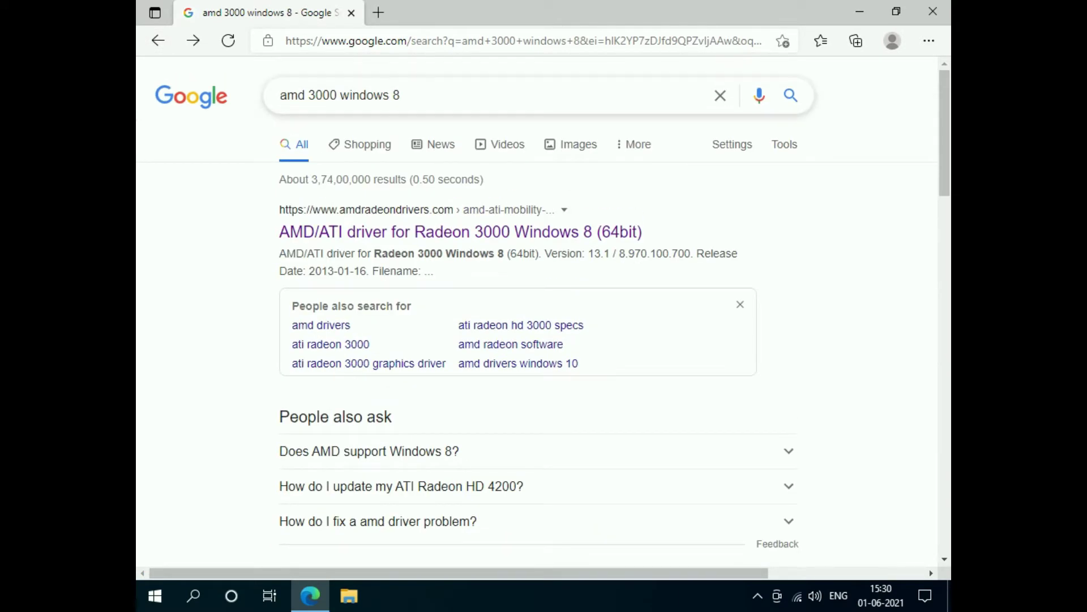
Step: Search for "ati radeon 3000 graphics driver" and open the AMD Drivers and Support page
{"action": "left_click", "coordinate": [403, 95]}
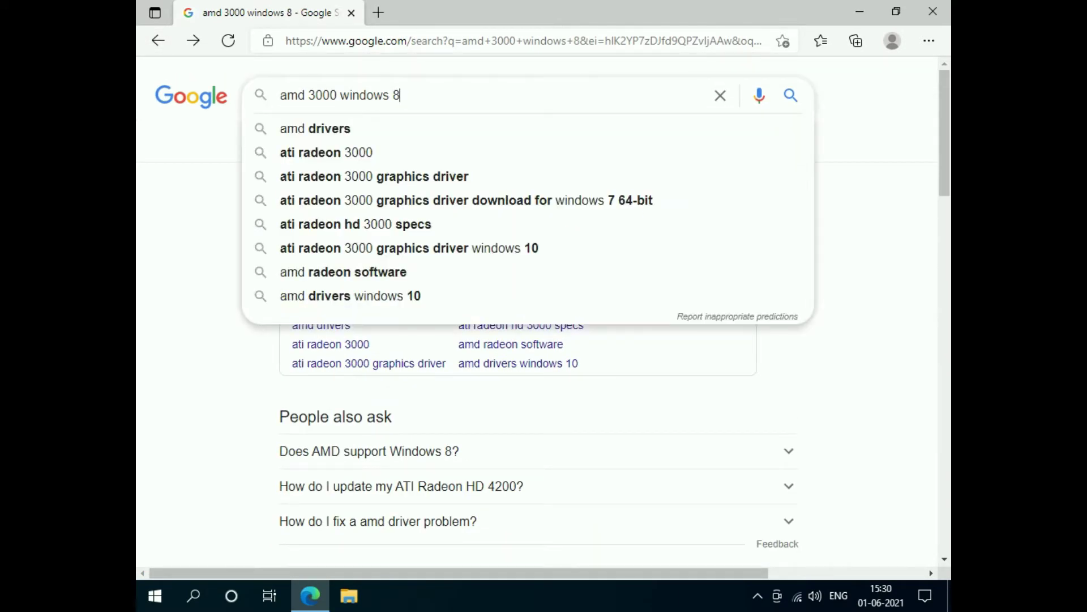
{"action": "left_click", "coordinate": [374, 176]}
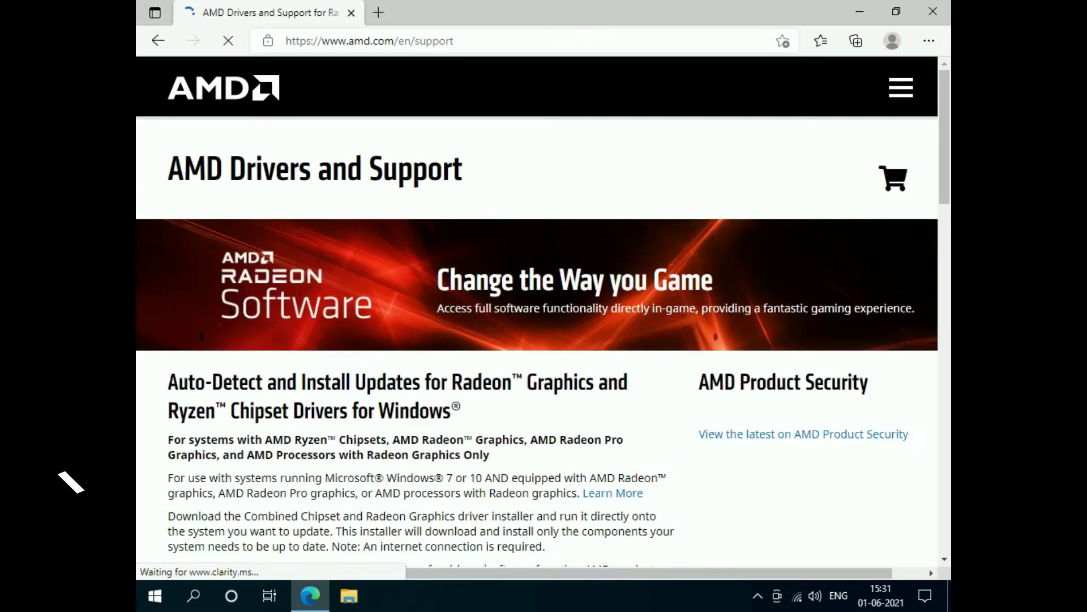
Step: Select Graphics, Integrated Motherboard Graphics, ATI Radeon 3xxx Series and ATI Radeon 3000 as the product and submit the selection
{"action": "scroll", "coordinate": [340, 317], "scroll_direction": "down", "scroll_amount": 6}
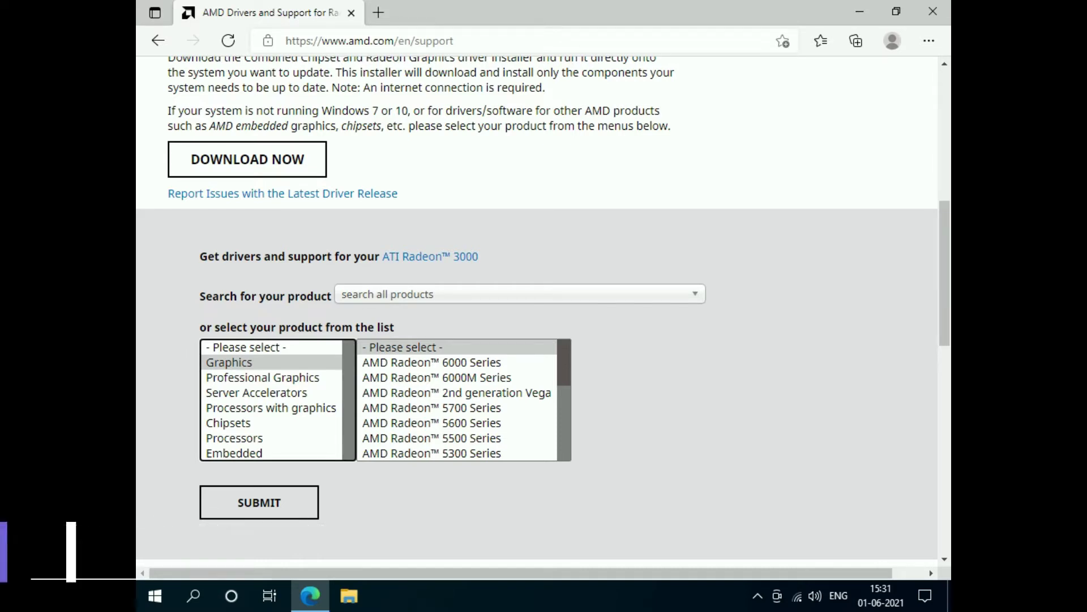
{"action": "left_click_drag", "start_coordinate": [565, 363], "coordinate": [564, 391]}
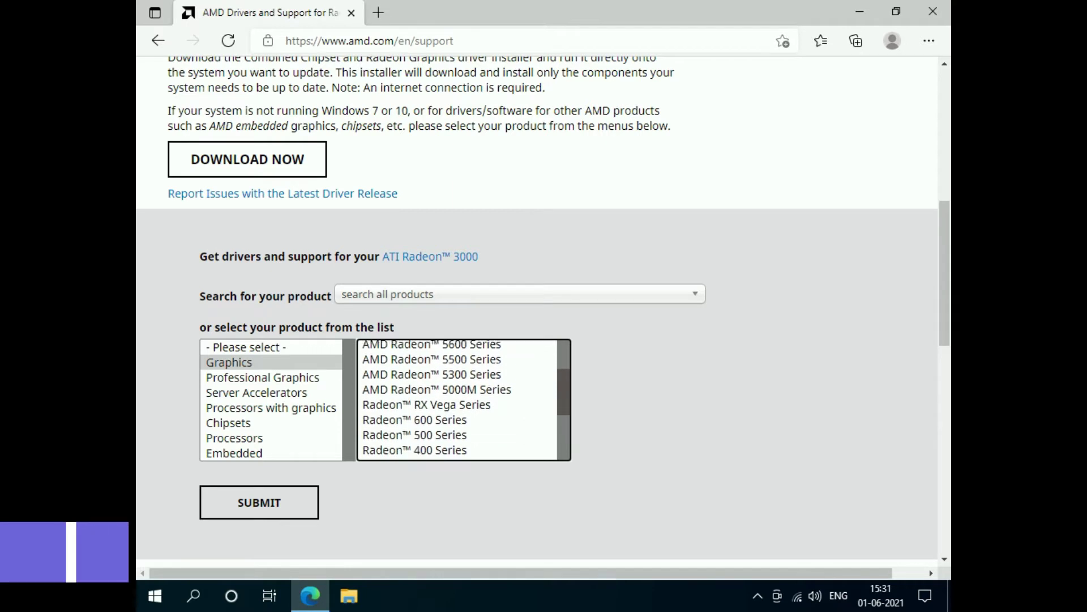
{"action": "scroll", "coordinate": [457, 400], "scroll_direction": "down", "scroll_amount": 3}
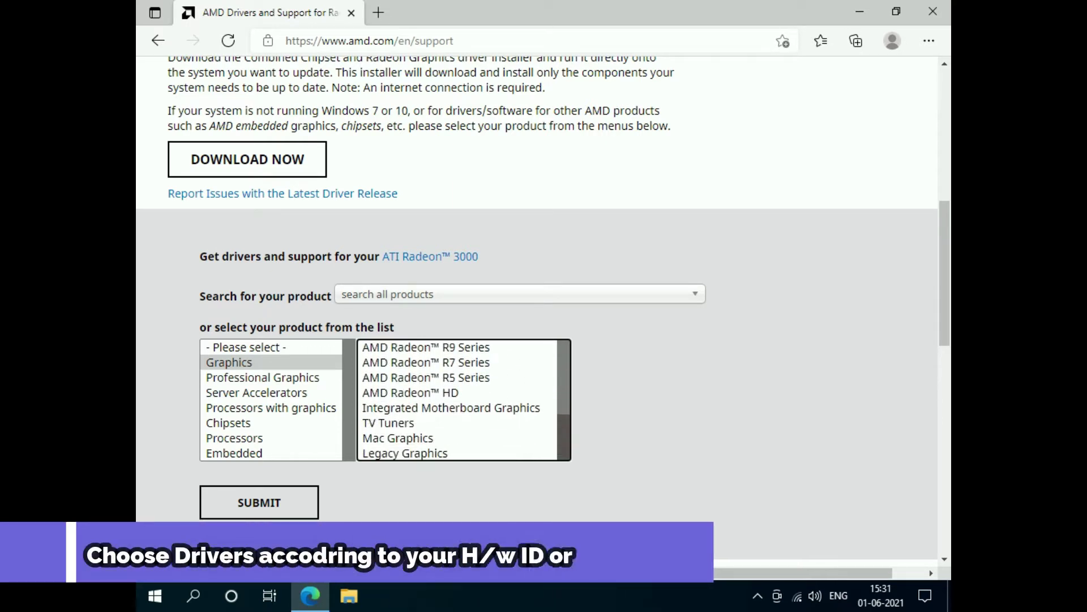
{"action": "left_click", "coordinate": [451, 408]}
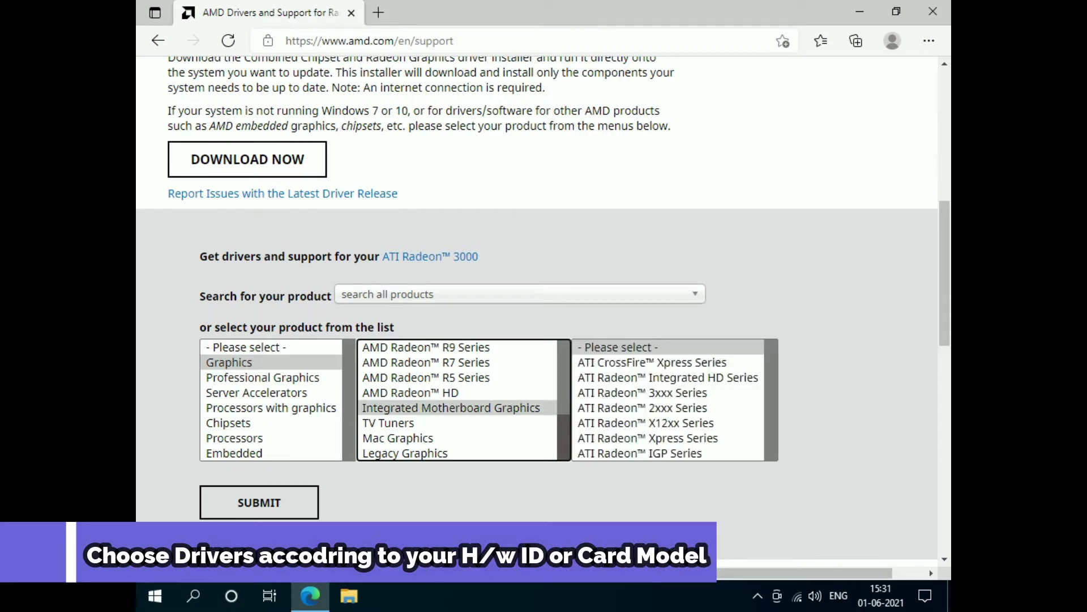
{"action": "left_click", "coordinate": [642, 392]}
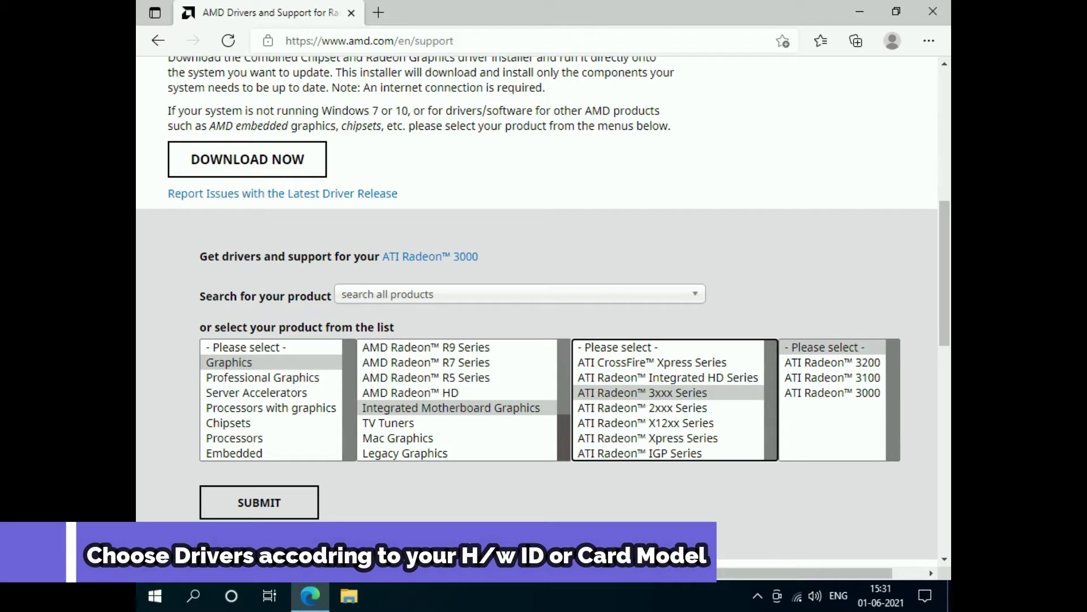
{"action": "left_click", "coordinate": [832, 392]}
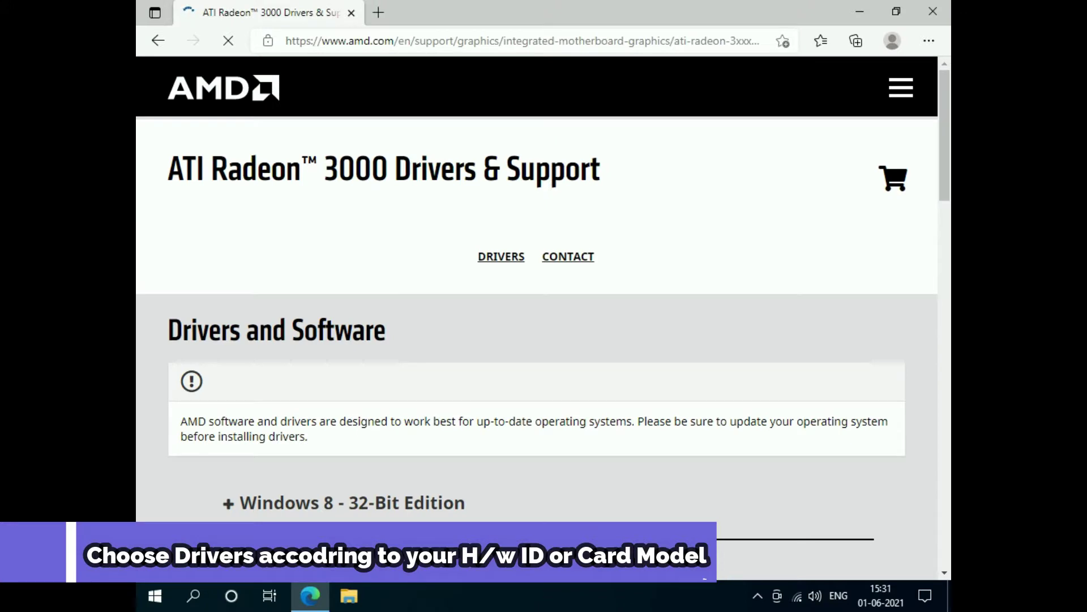
Step: Expand the Windows 8 - 64-Bit Edition drivers and start downloading the Catalyst Software Suite, revision 13.1
{"action": "scroll", "coordinate": [537, 317], "scroll_direction": "down", "scroll_amount": 8}
{"action": "scroll", "coordinate": [537, 317], "scroll_direction": "up", "scroll_amount": 4}
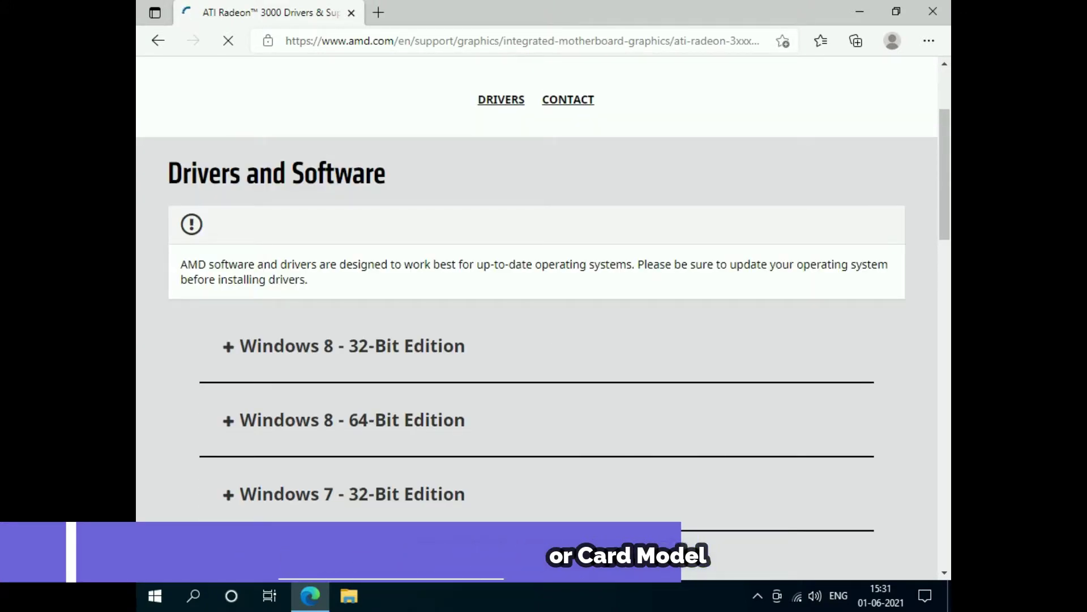
{"action": "left_click", "coordinate": [353, 420]}
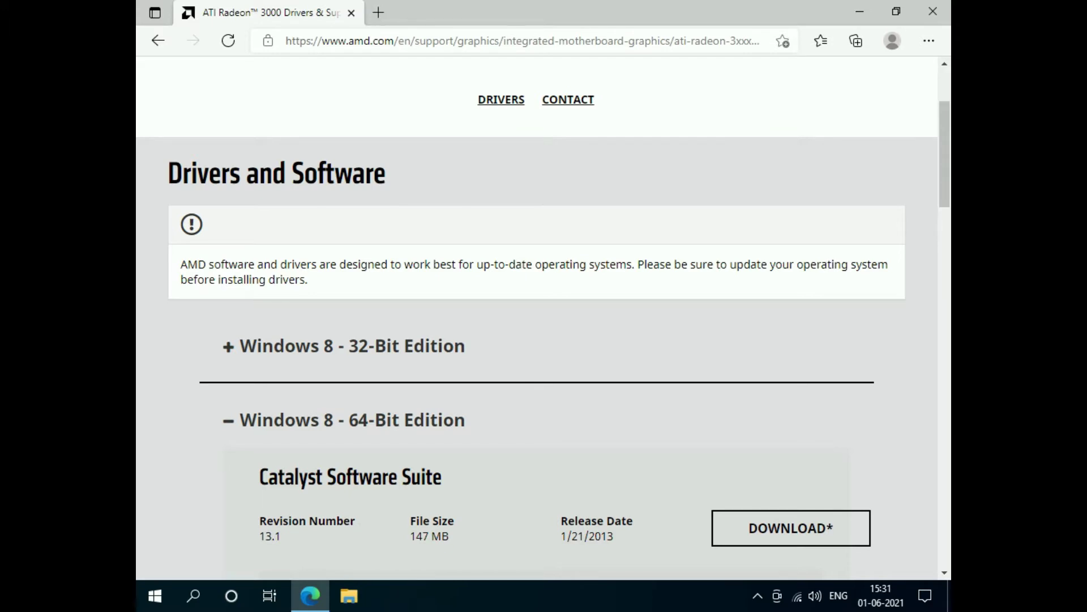
{"action": "left_click", "coordinate": [791, 527]}
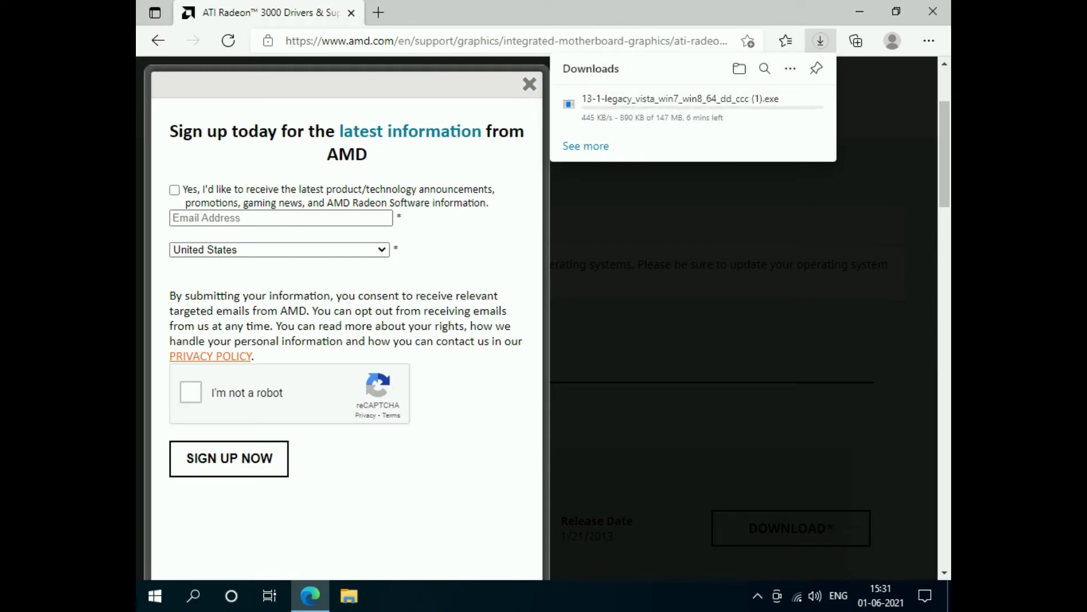
Step: Pause and cancel the running download of the driver installer
{"action": "mouse_move", "coordinate": [766, 105]}
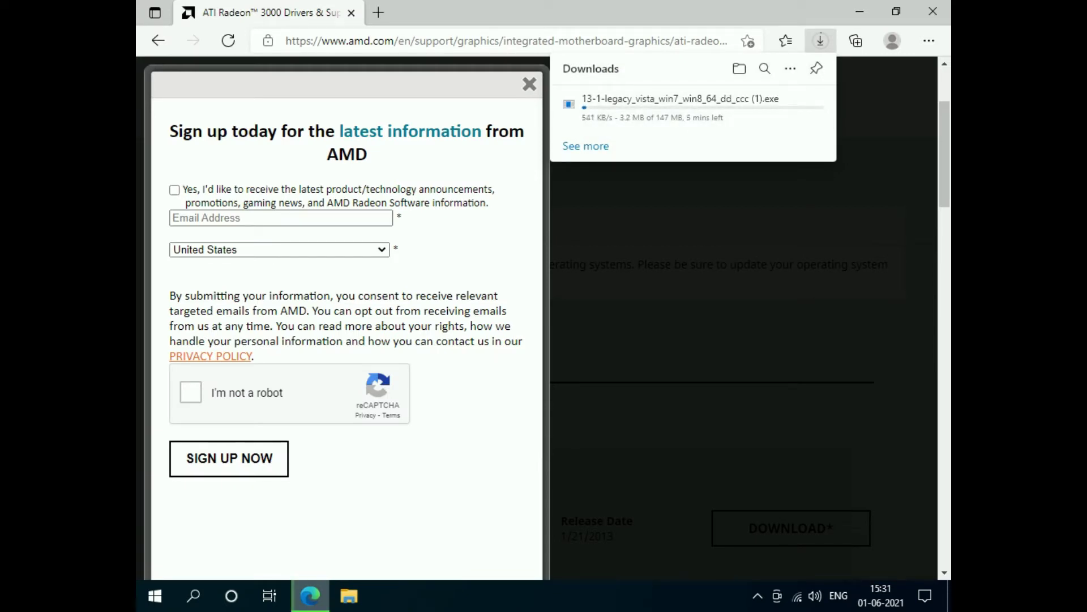
{"action": "left_click", "coordinate": [766, 103]}
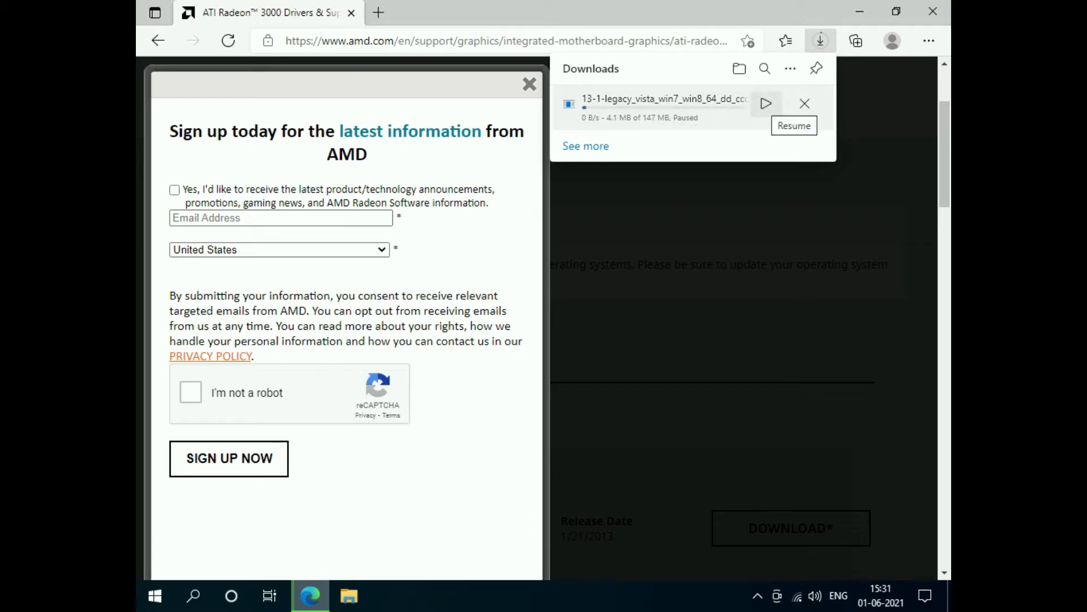
{"action": "left_click", "coordinate": [804, 103]}
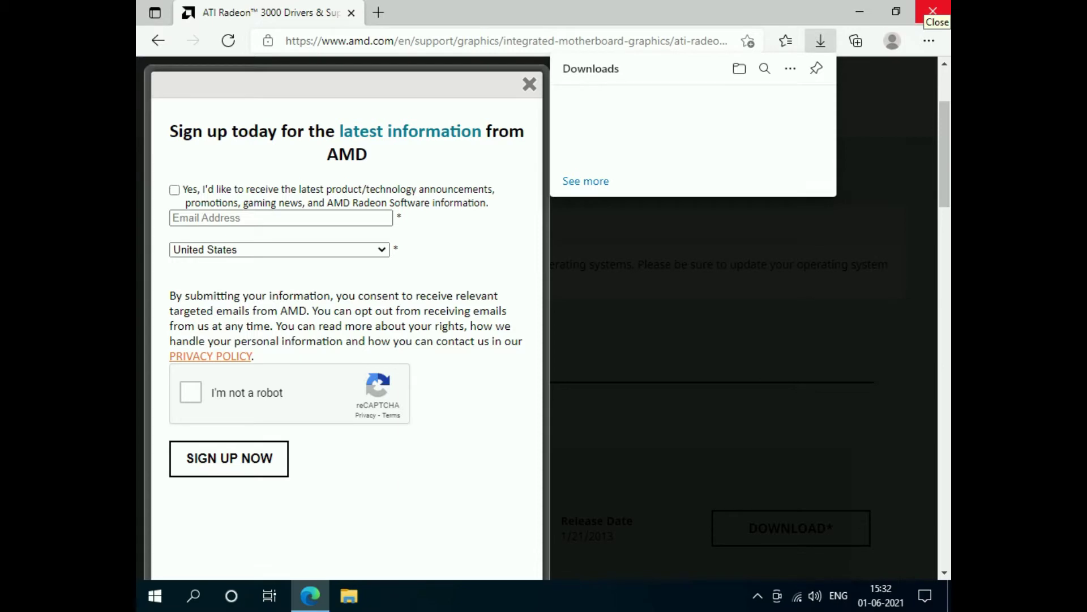
Step: Close the browser and open the Downloads folder from This PC
{"action": "left_click", "coordinate": [933, 10]}
{"action": "left_click", "coordinate": [933, 10]}
{"action": "left_click", "coordinate": [167, 31]}
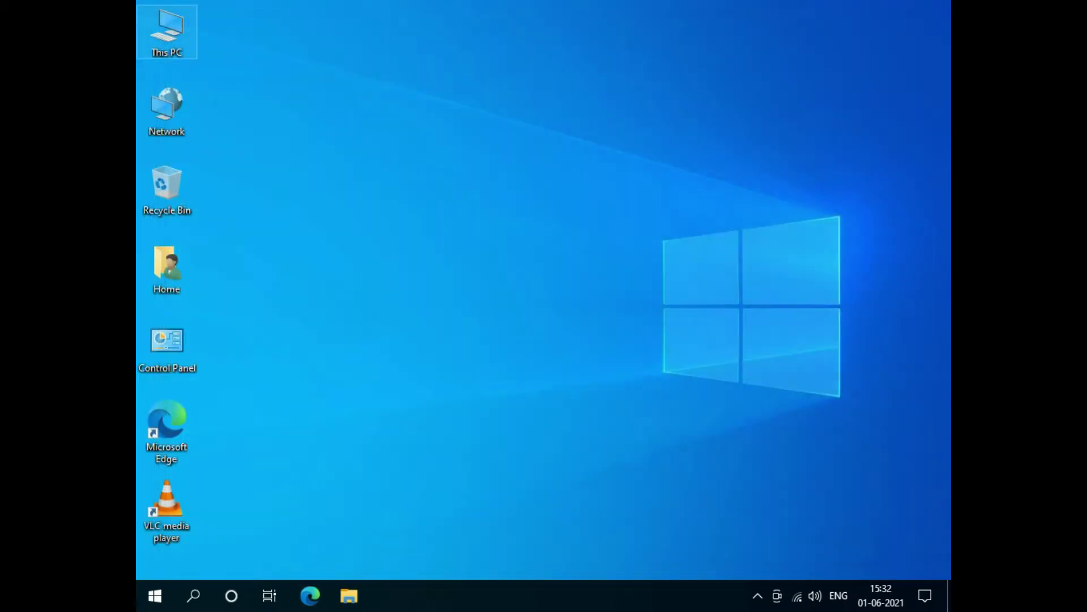
{"action": "double_click", "coordinate": [166, 31]}
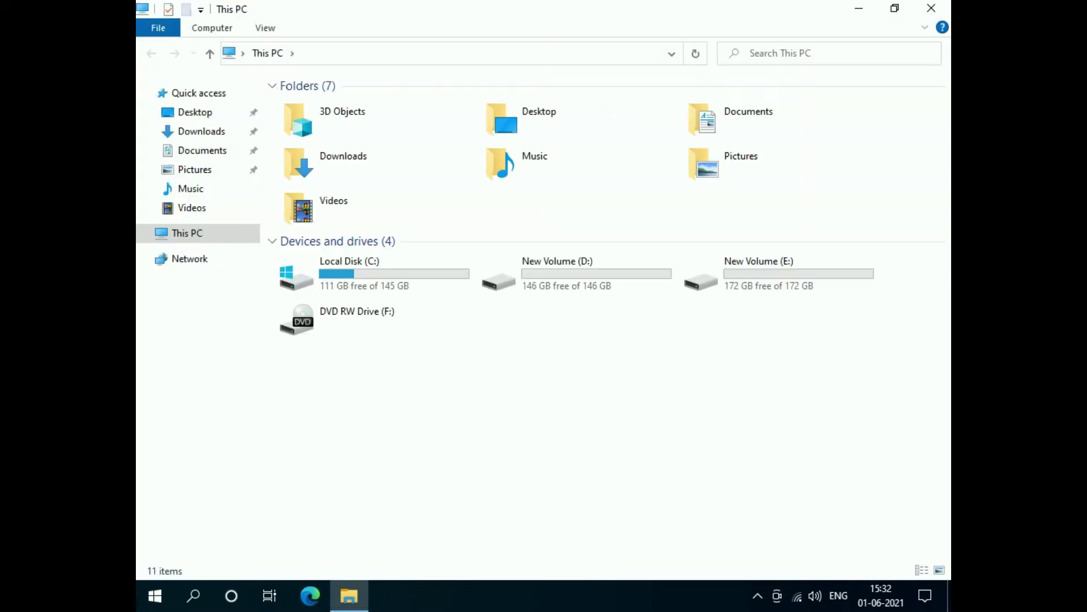
{"action": "double_click", "coordinate": [351, 162]}
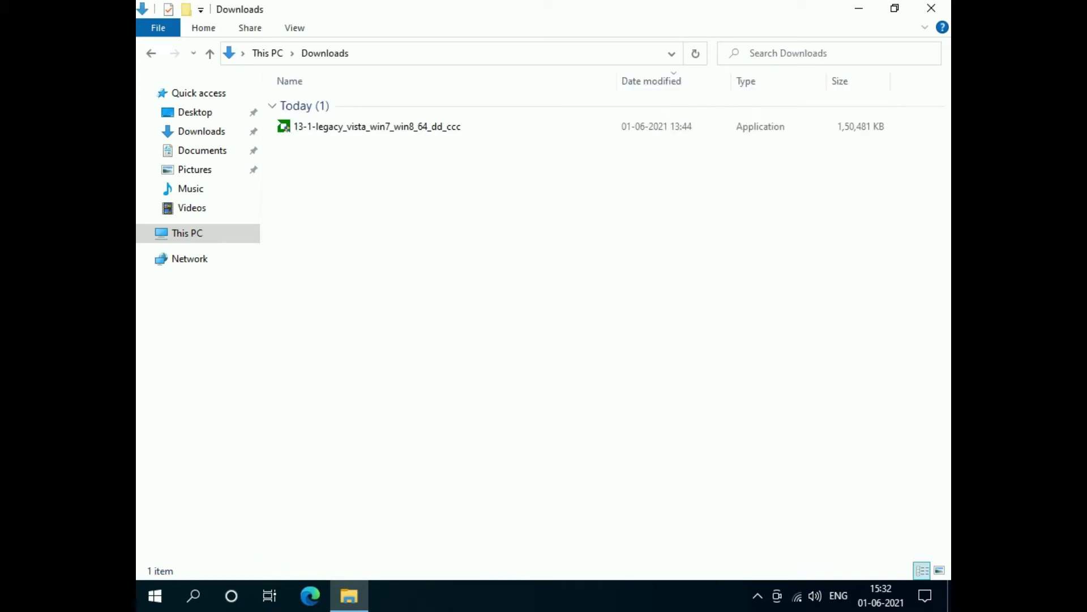
Step: Launch the 13-1-legacy_vista_win7_win8_64_dd_ccc installer from Downloads and close the folder window
{"action": "left_click", "coordinate": [377, 127]}
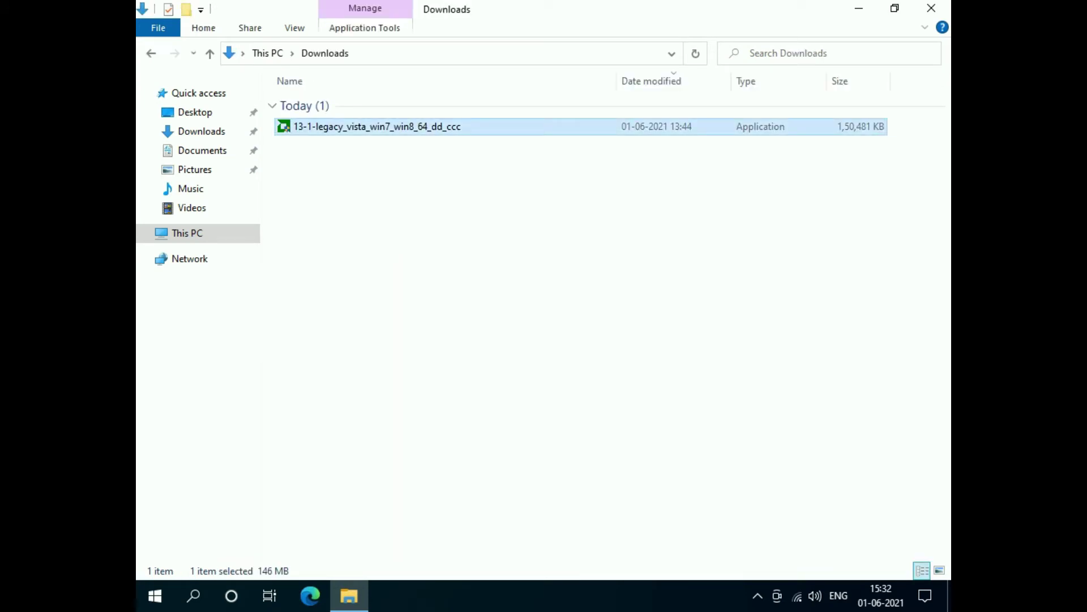
{"action": "left_click", "coordinate": [931, 8]}
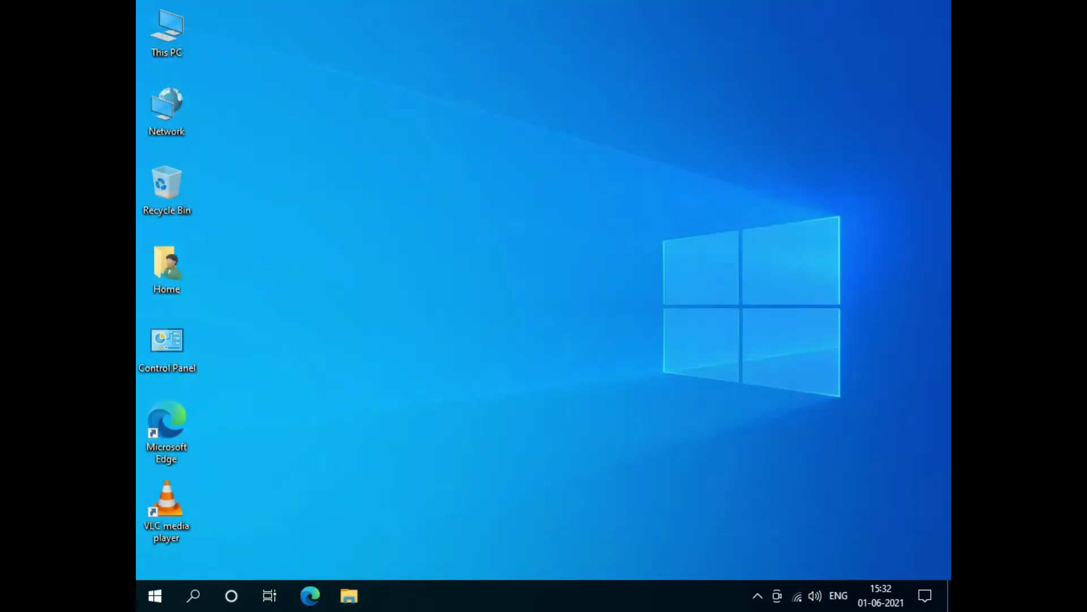
{"action": "left_click", "coordinate": [757, 595]}
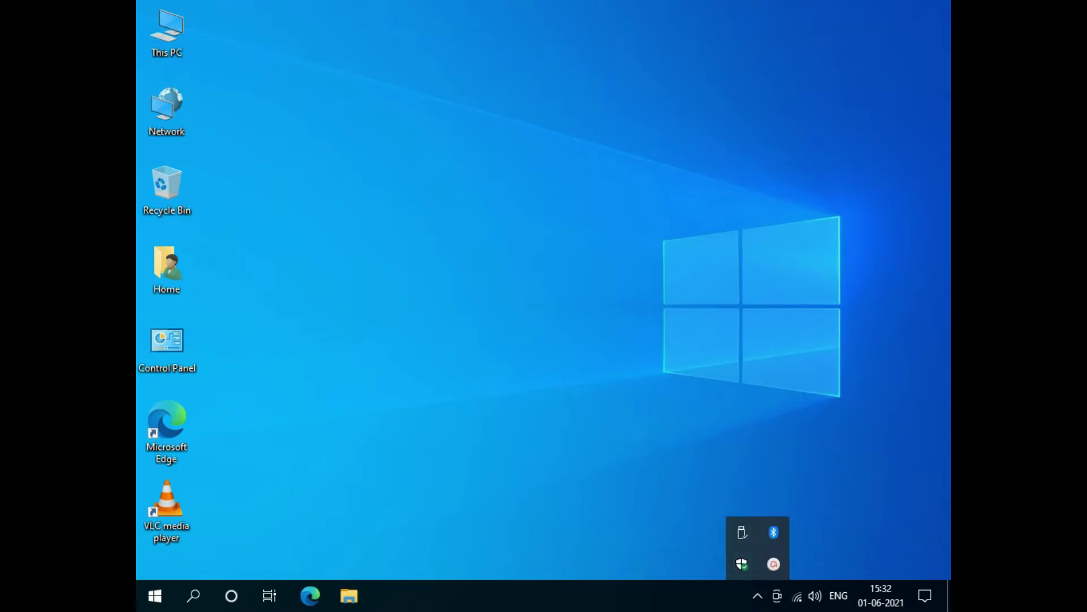
{"action": "left_click", "coordinate": [757, 595]}
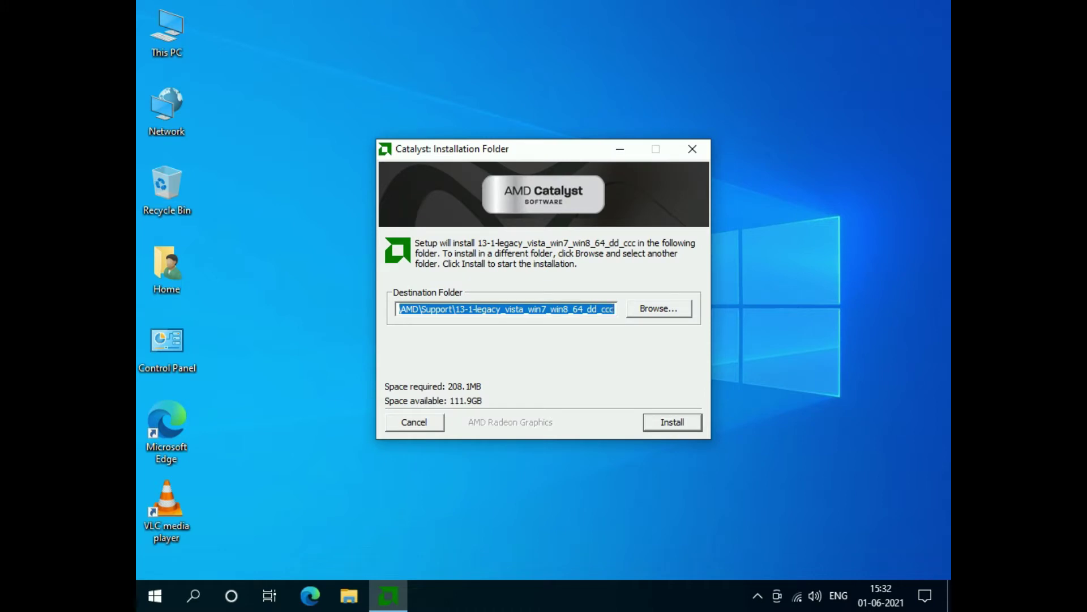
Step: Extract the Catalyst setup files to the default folder C:\AMD\Support\13-1-legacy_vista_win7_win8_64_dd_ccc
{"action": "left_click", "coordinate": [542, 308]}
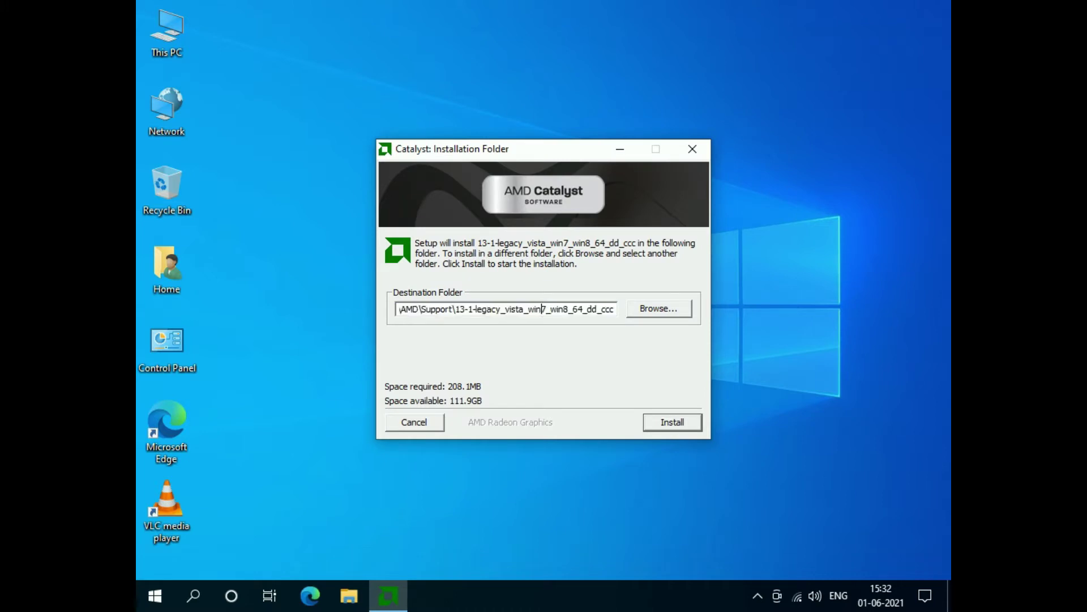
{"action": "left_click", "coordinate": [399, 309]}
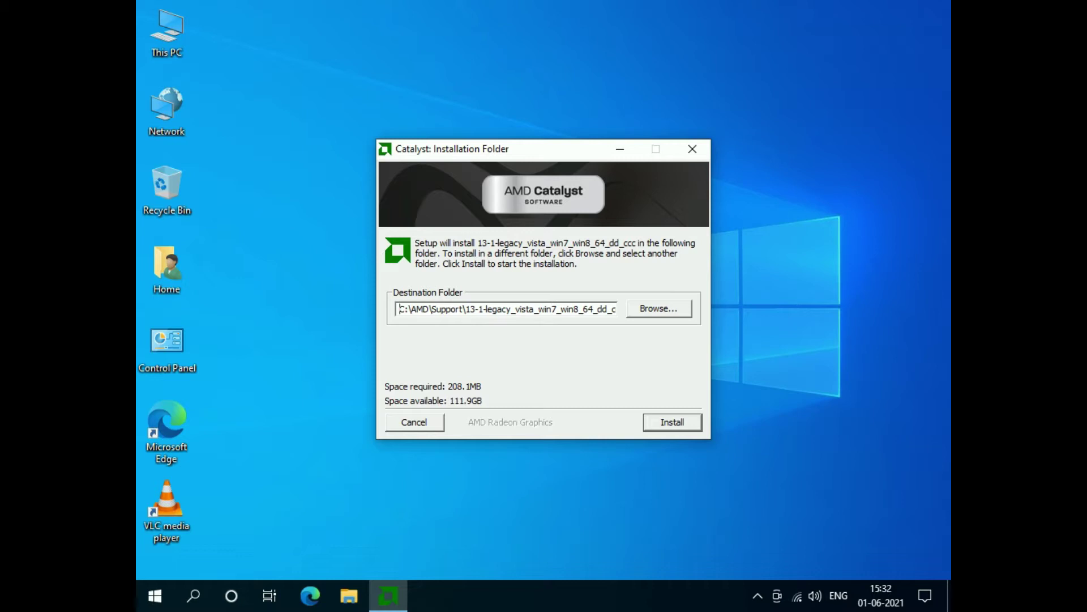
{"action": "key", "text": "Return"}
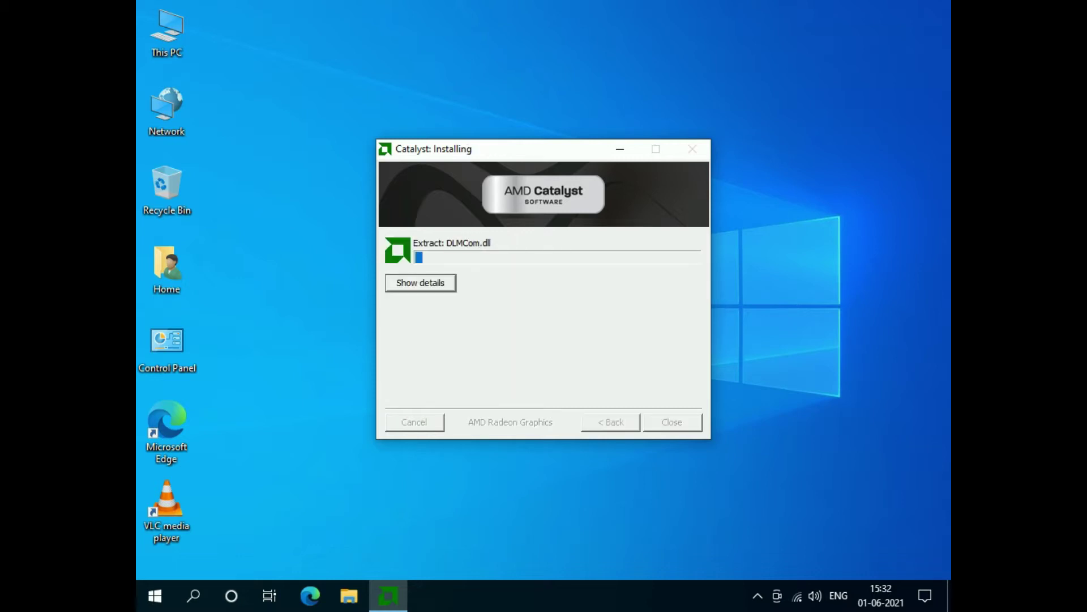
{"action": "key", "text": "space"}
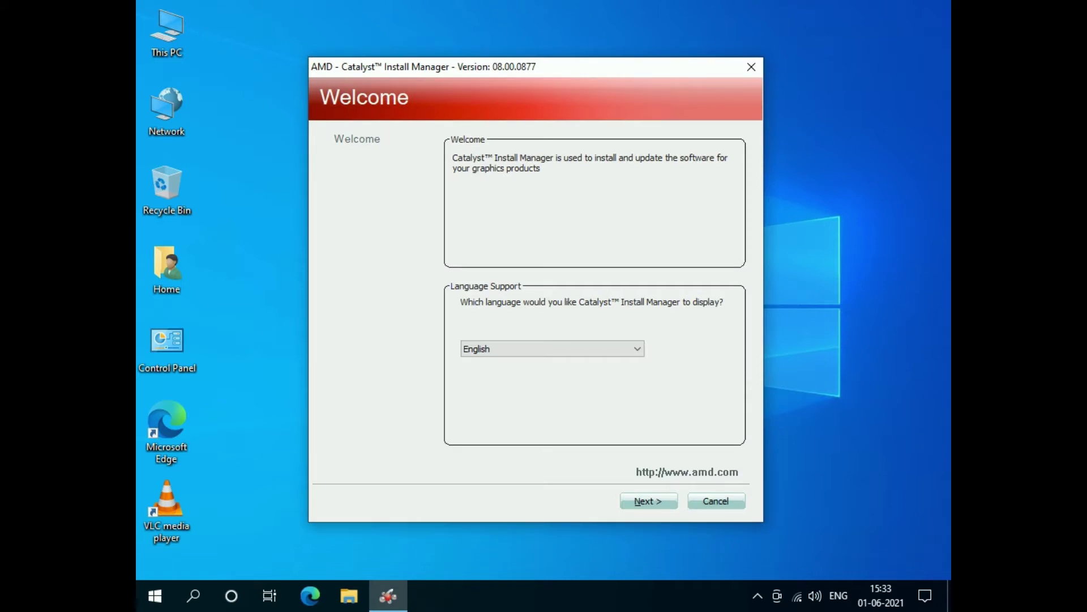
Step: Keep English as the installer language and choose a Custom install in C:\Program Files\ATI Technologies
{"action": "key", "text": "Return"}
{"action": "key", "text": "Return"}
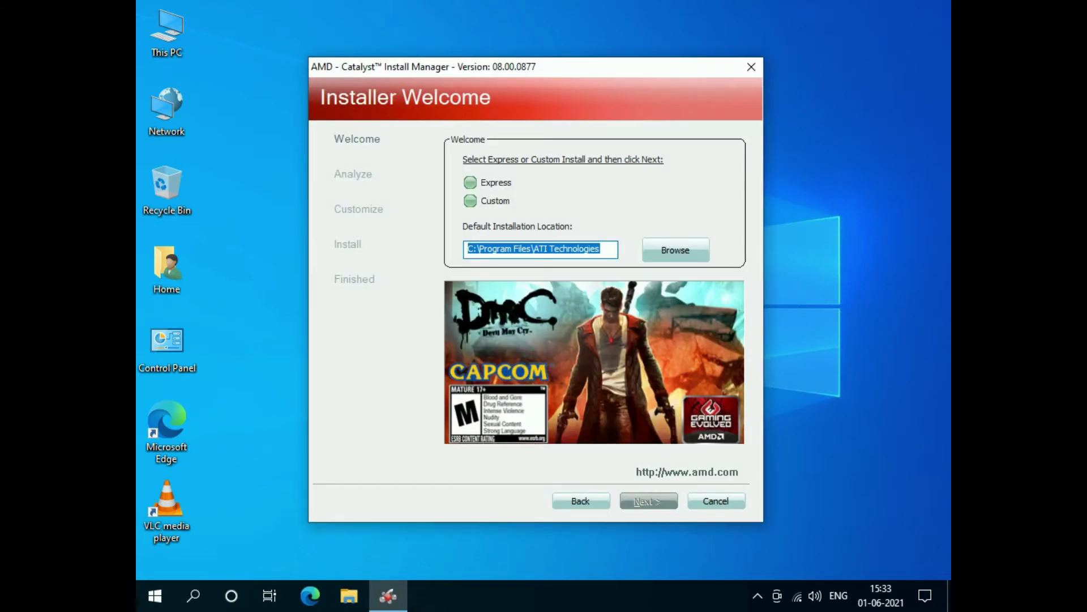
{"action": "left_click", "coordinate": [495, 201]}
{"action": "left_click", "coordinate": [649, 500]}
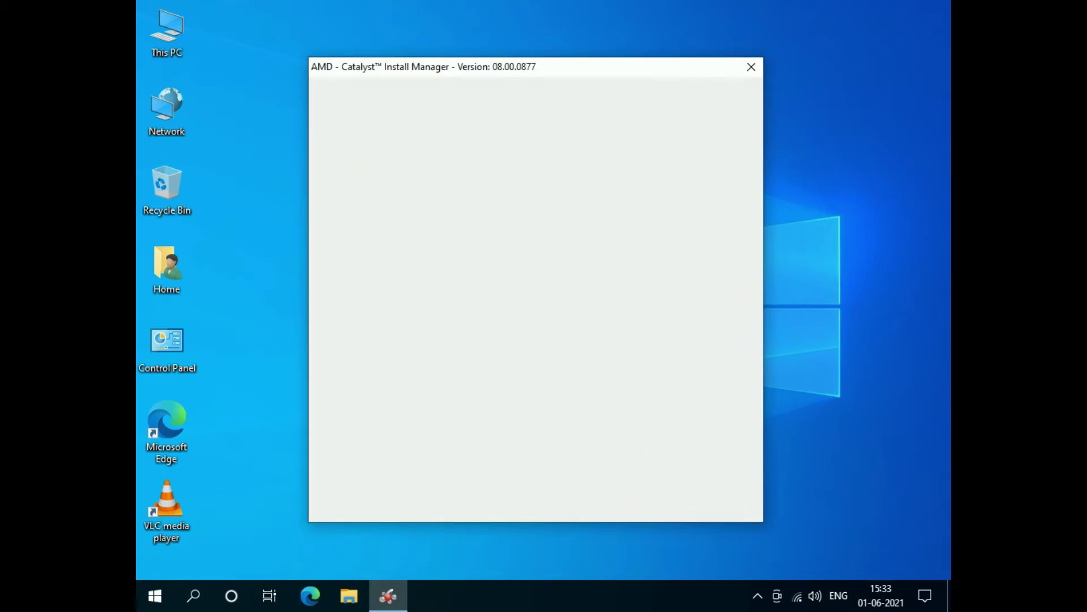
{"action": "key", "text": "Return"}
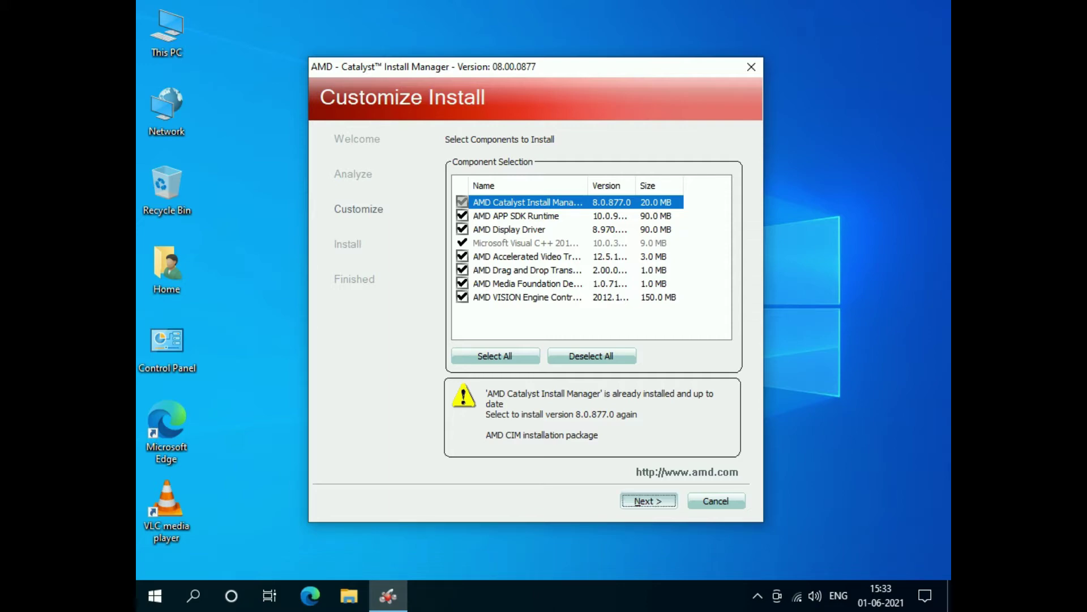
Step: Install all preselected AMD components, including the display driver and VISION Engine Control Center, and finish the installer
{"action": "left_click", "coordinate": [648, 500]}
{"action": "key", "text": "Return"}
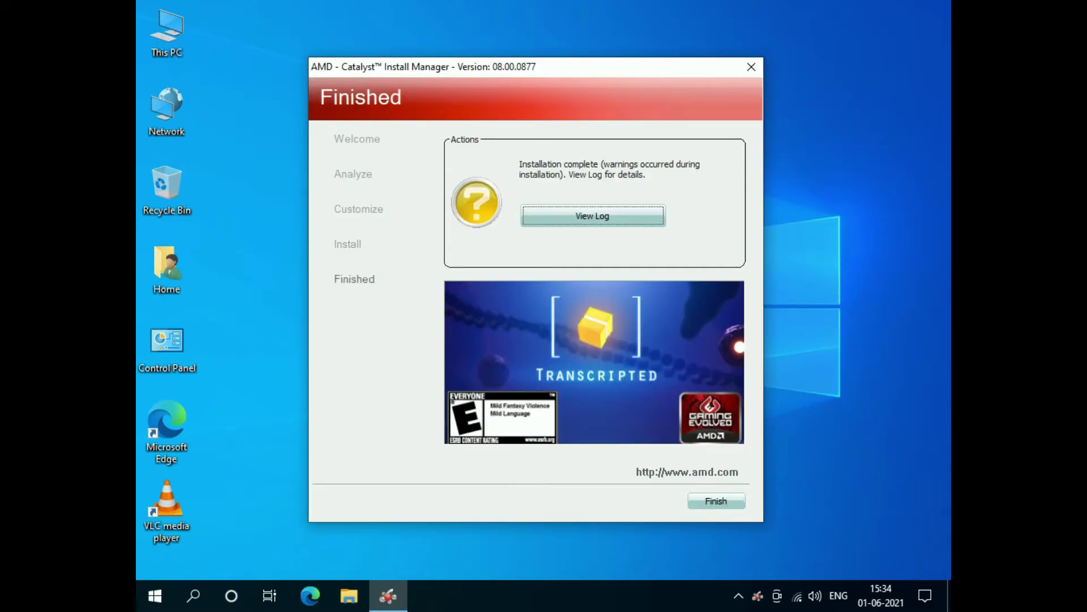
{"action": "left_click", "coordinate": [717, 500]}
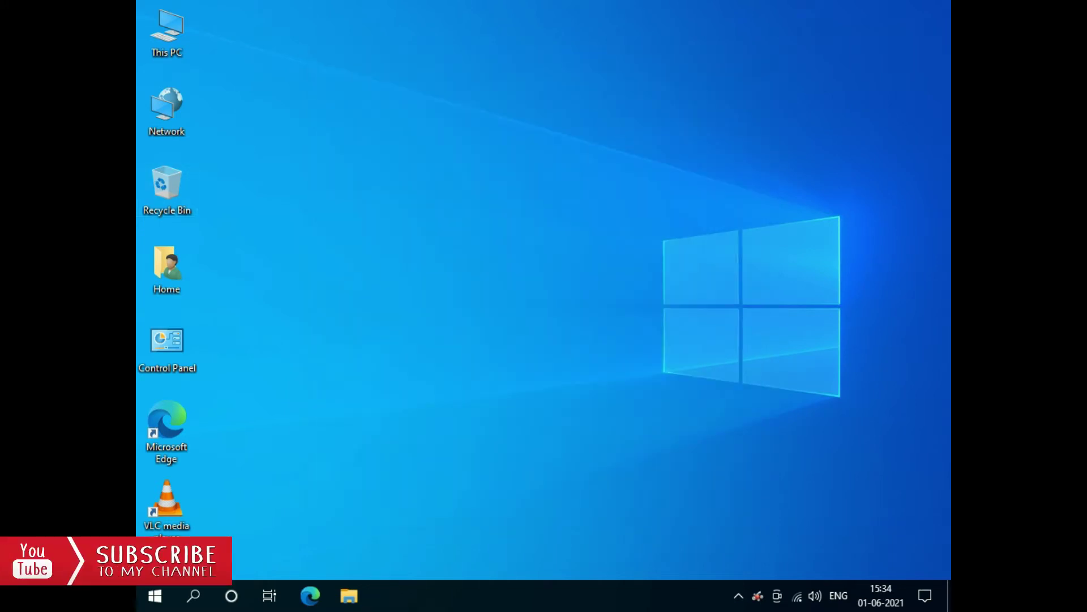
Step: Open Computer Management for This PC
{"action": "left_click", "coordinate": [173, 42]}
{"action": "right_click", "coordinate": [175, 45]}
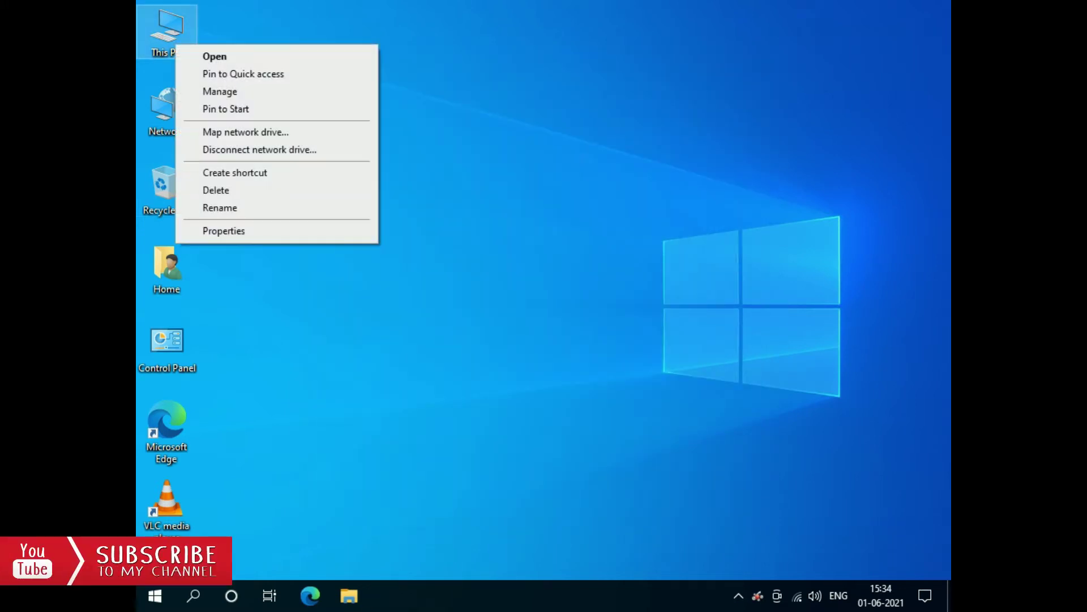
{"action": "left_click", "coordinate": [220, 91]}
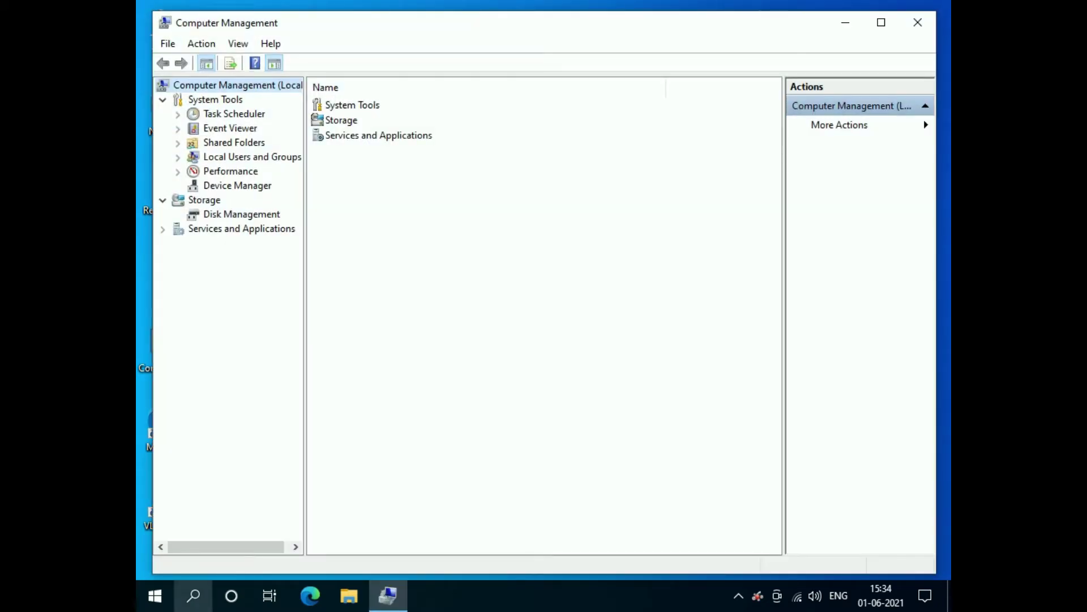
Step: Search Windows for "cata", launch AMD VISION Engine Control Center and minimize Computer Management
{"action": "left_click", "coordinate": [193, 595]}
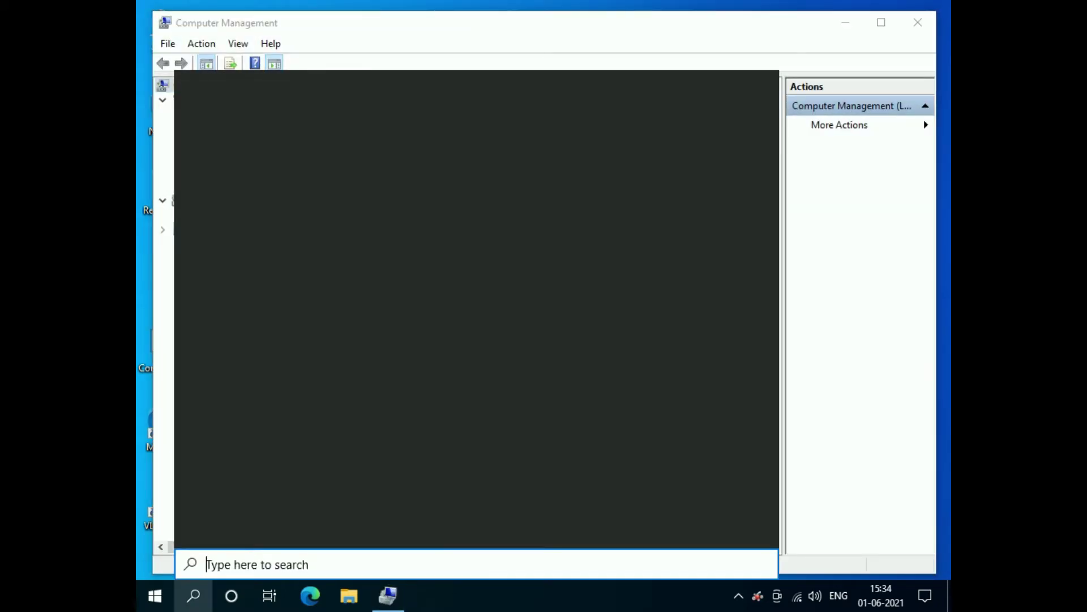
{"action": "type", "text": "cata"}
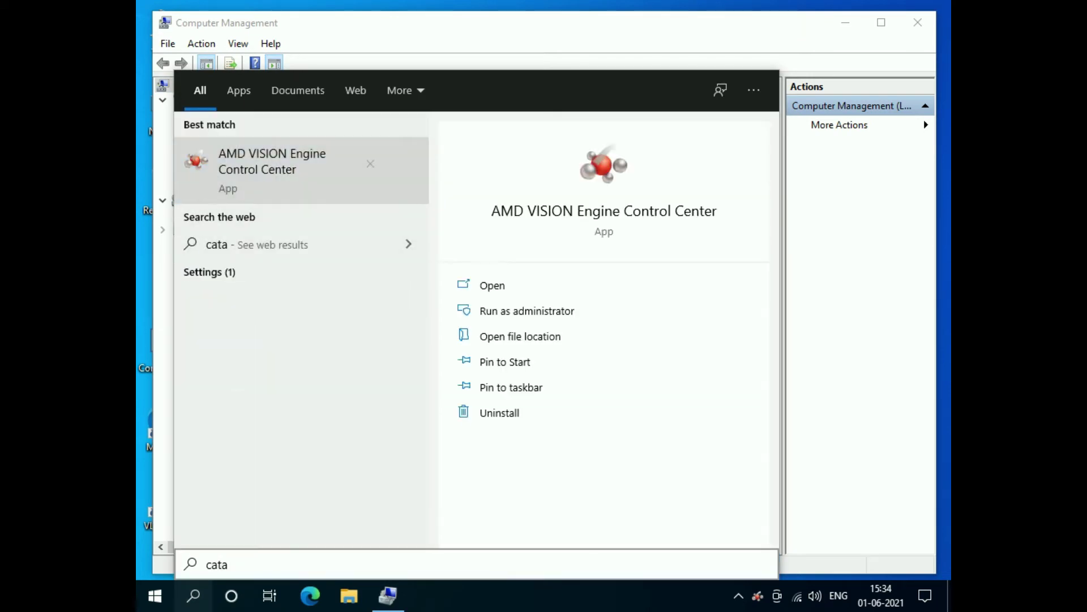
{"action": "left_click", "coordinate": [273, 170]}
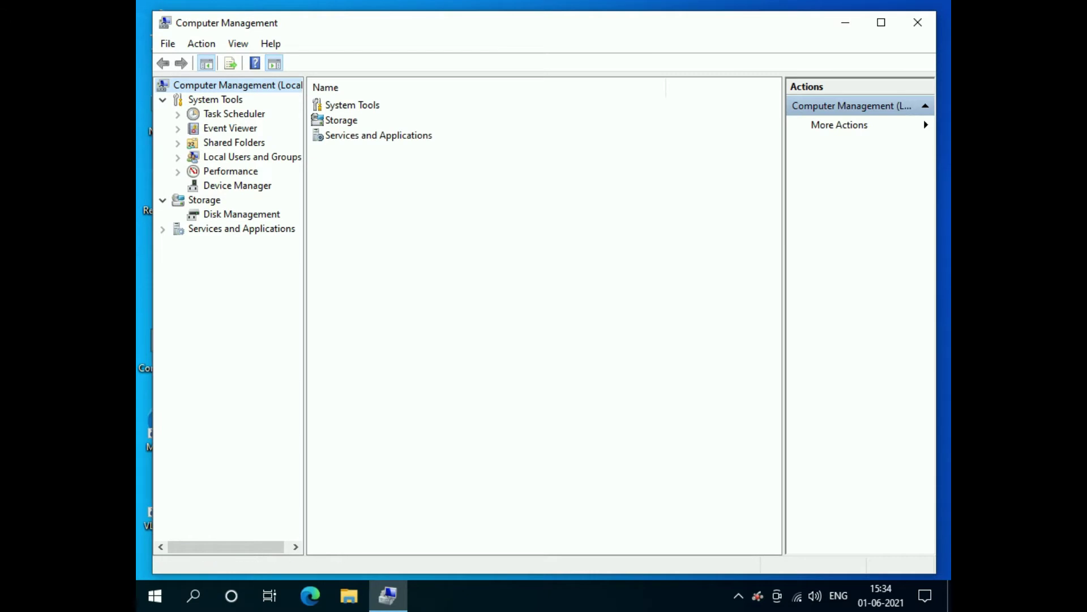
{"action": "left_click", "coordinate": [845, 23]}
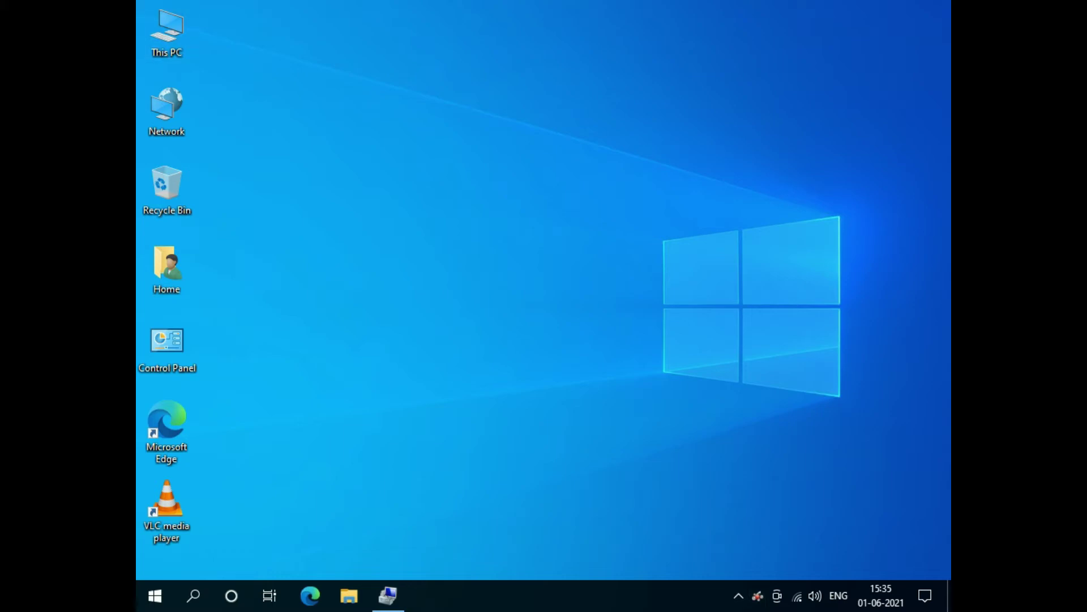
Step: Restore Computer Management, examine the device status and driver information of ATI Radeon 3000 Graphics in Device Manager, and put the windows away
{"action": "left_click", "coordinate": [388, 596]}
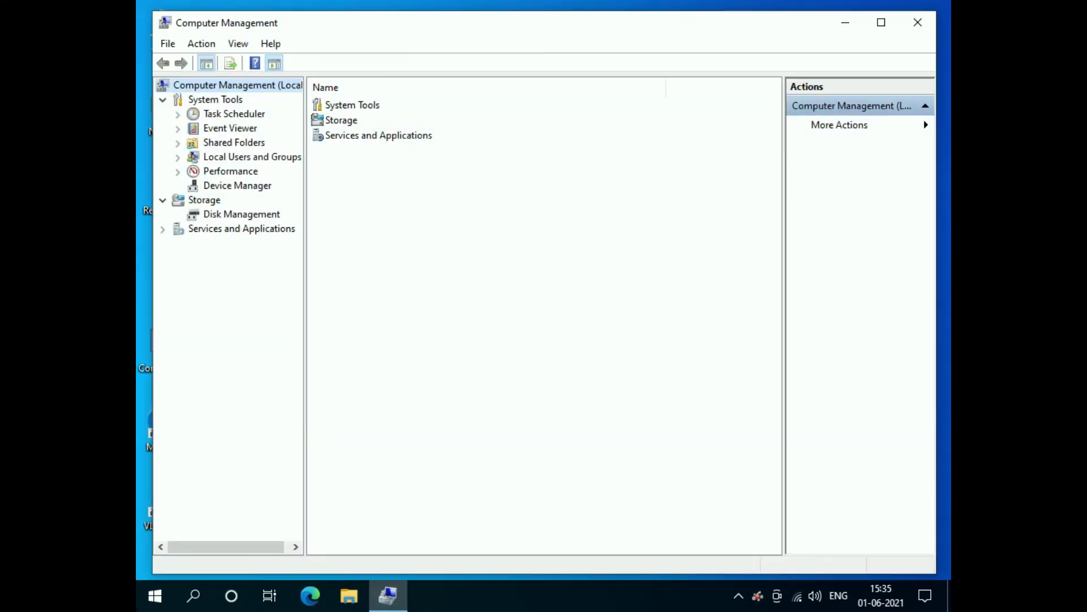
{"action": "left_click", "coordinate": [238, 185]}
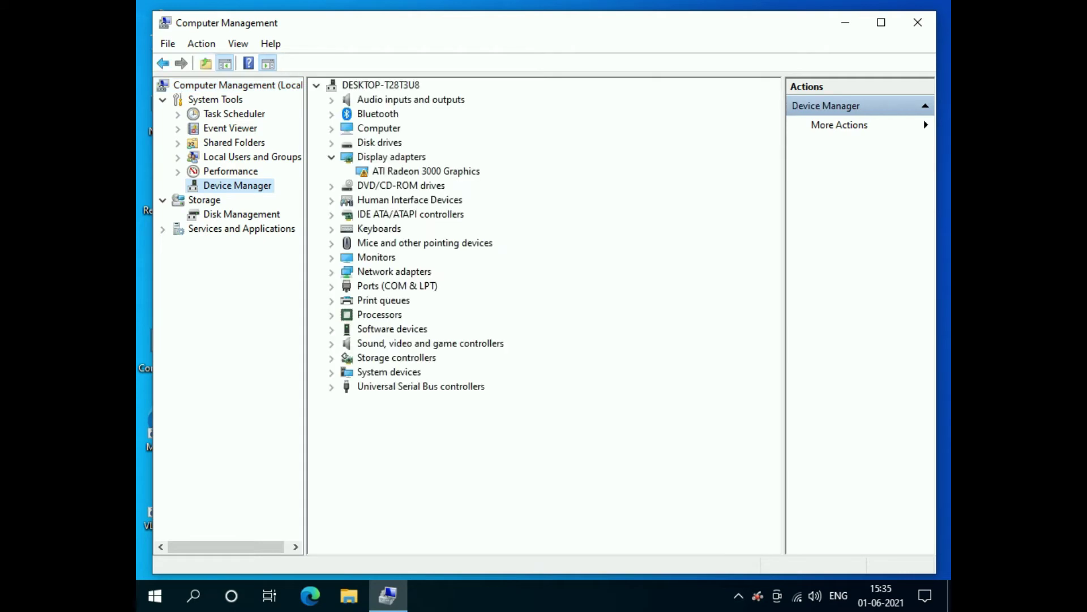
{"action": "left_click", "coordinate": [425, 172]}
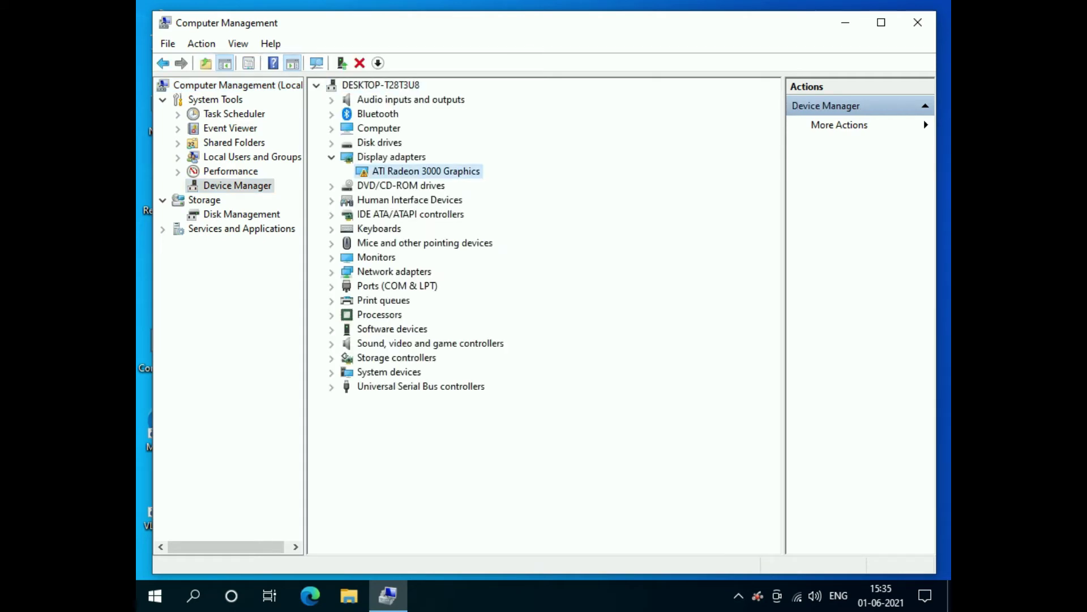
{"action": "double_click", "coordinate": [422, 172]}
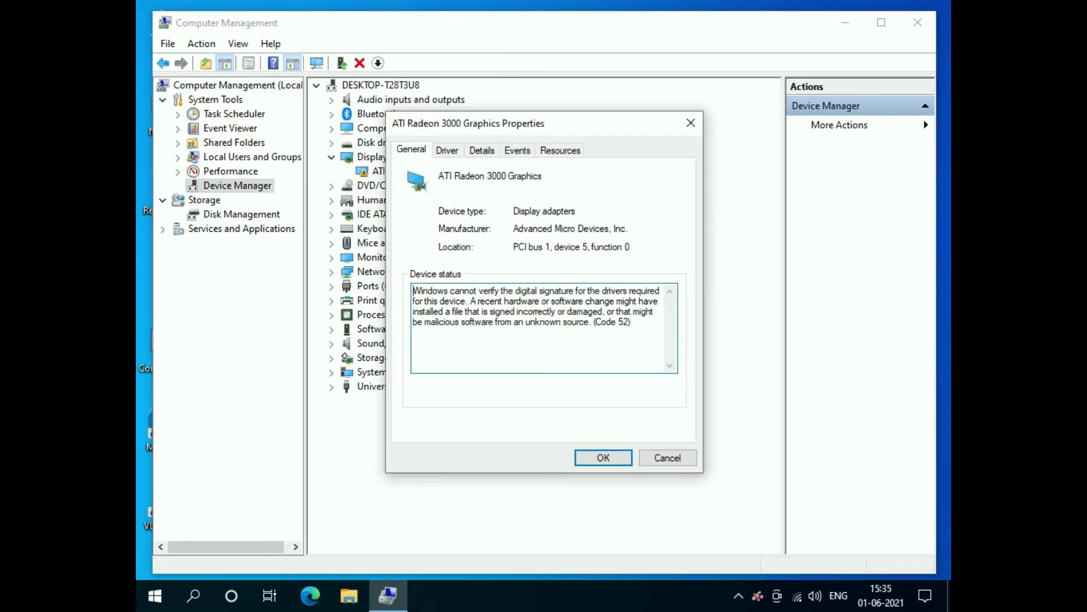
{"action": "key", "text": "ctrl+Tab"}
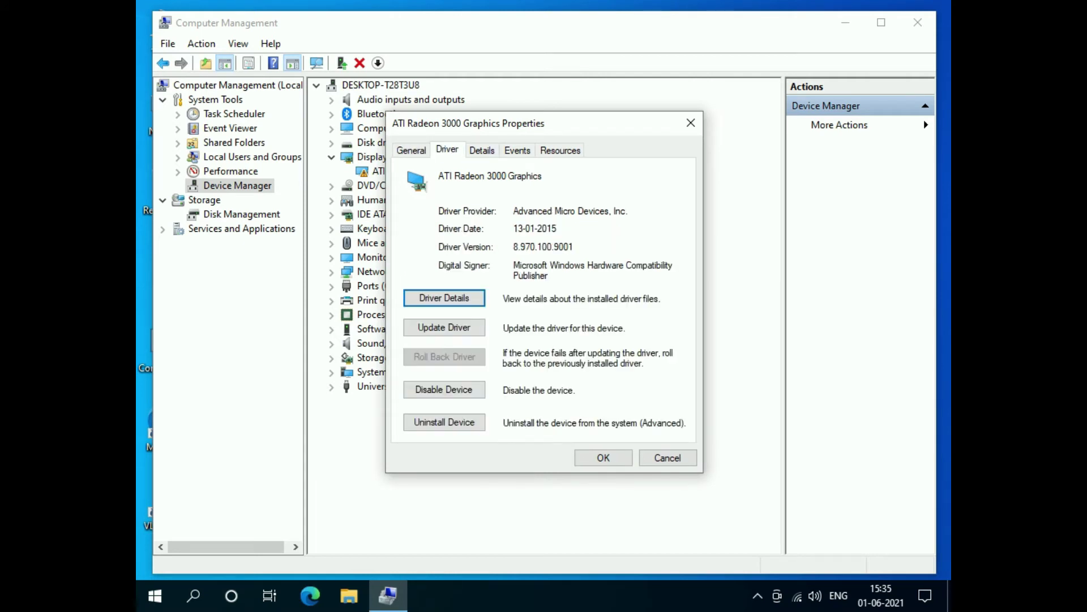
{"action": "left_click_drag", "start_coordinate": [558, 229], "coordinate": [537, 228]}
{"action": "left_click", "coordinate": [667, 457]}
{"action": "left_click", "coordinate": [918, 23]}
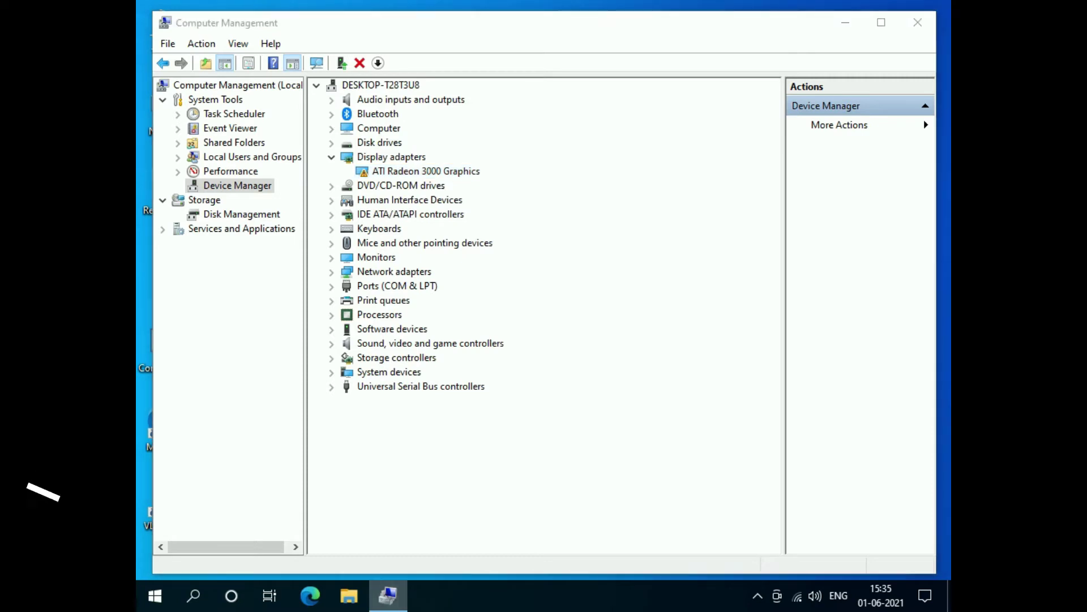
Step: View the CPU Power page of AMD VISION Engine Control Center and close the program
{"action": "left_click", "coordinate": [757, 595]}
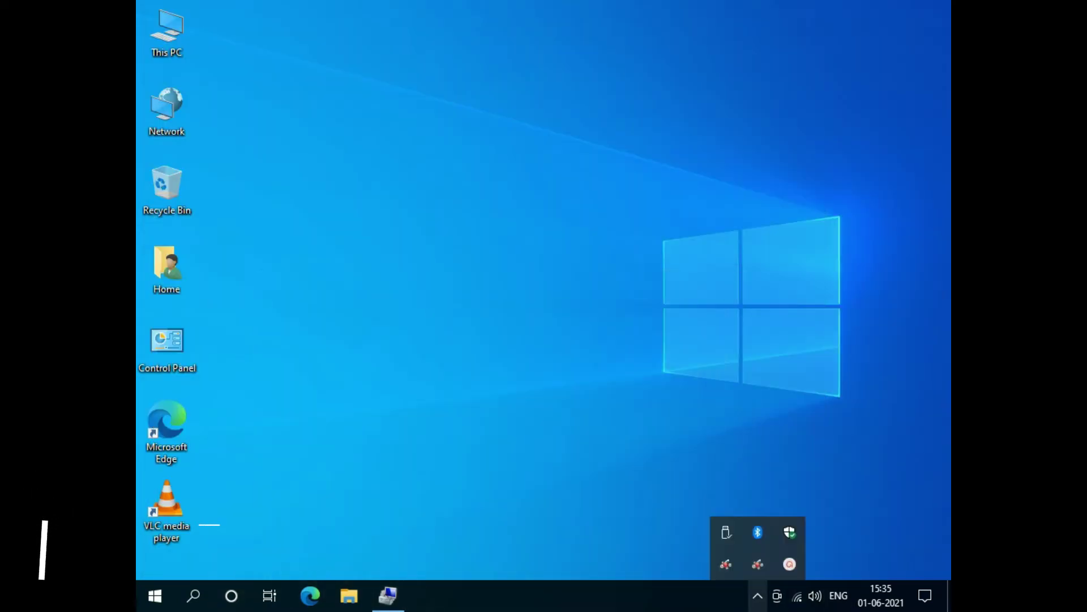
{"action": "left_click", "coordinate": [726, 564]}
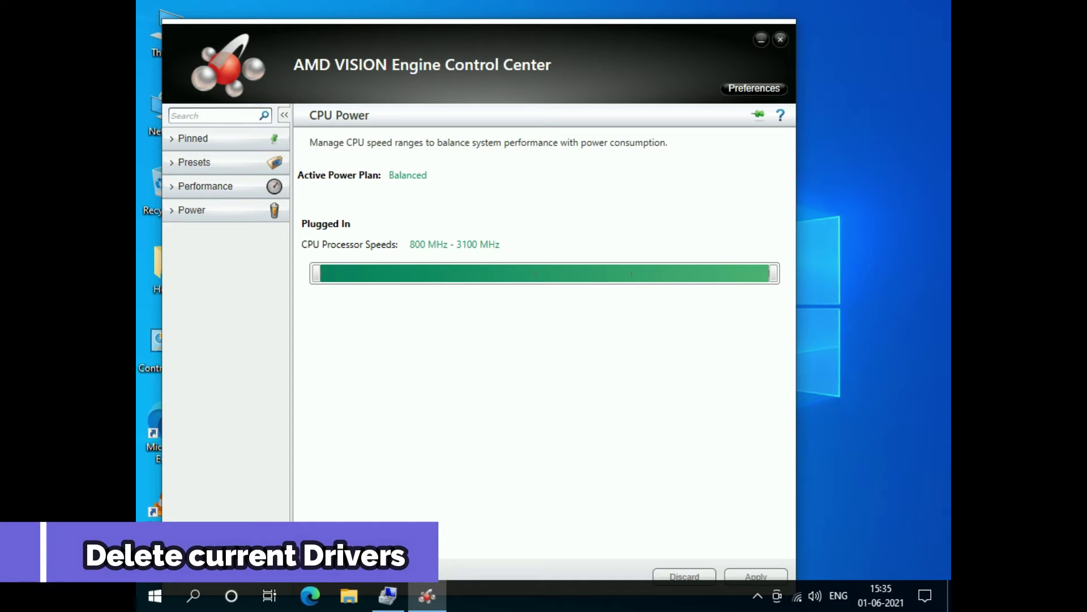
{"action": "left_click", "coordinate": [780, 39]}
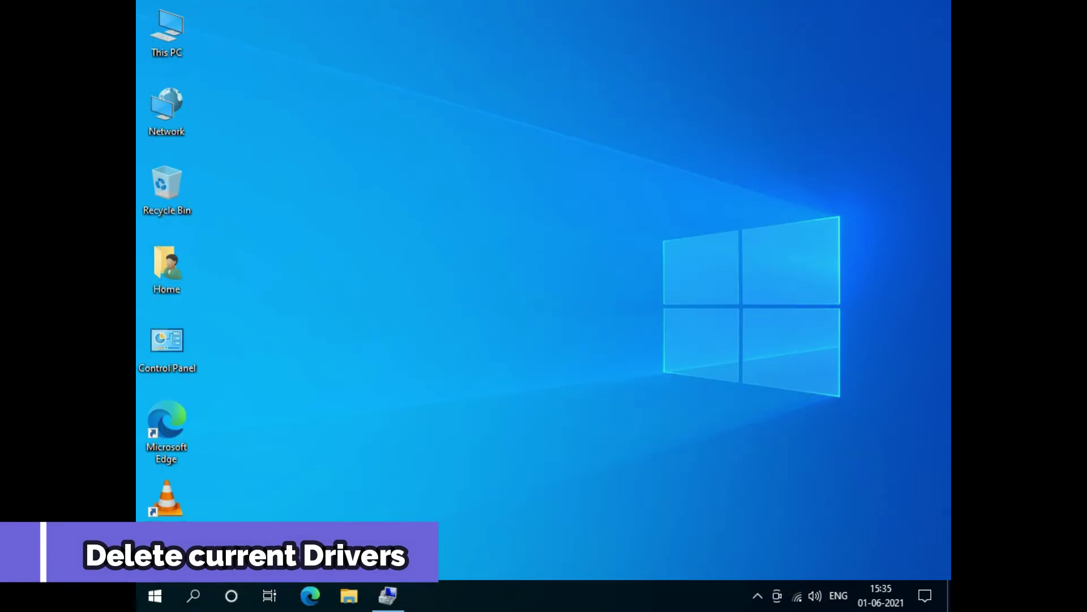
Step: Uninstall ATI Radeon 3000 Graphics in Device Manager and delete its driver software as well
{"action": "left_click", "coordinate": [388, 595]}
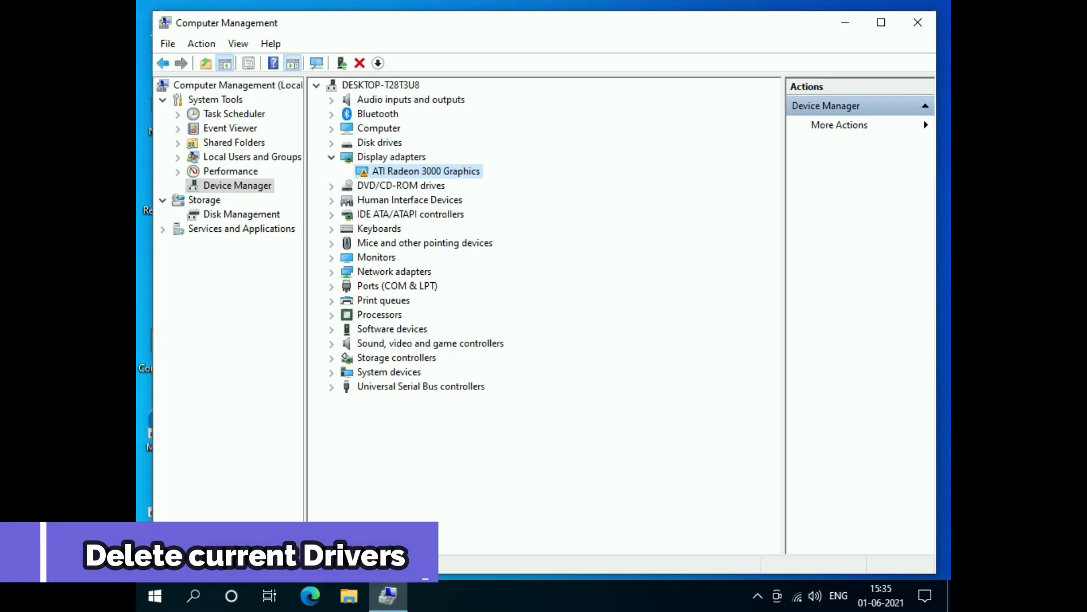
{"action": "right_click", "coordinate": [441, 171]}
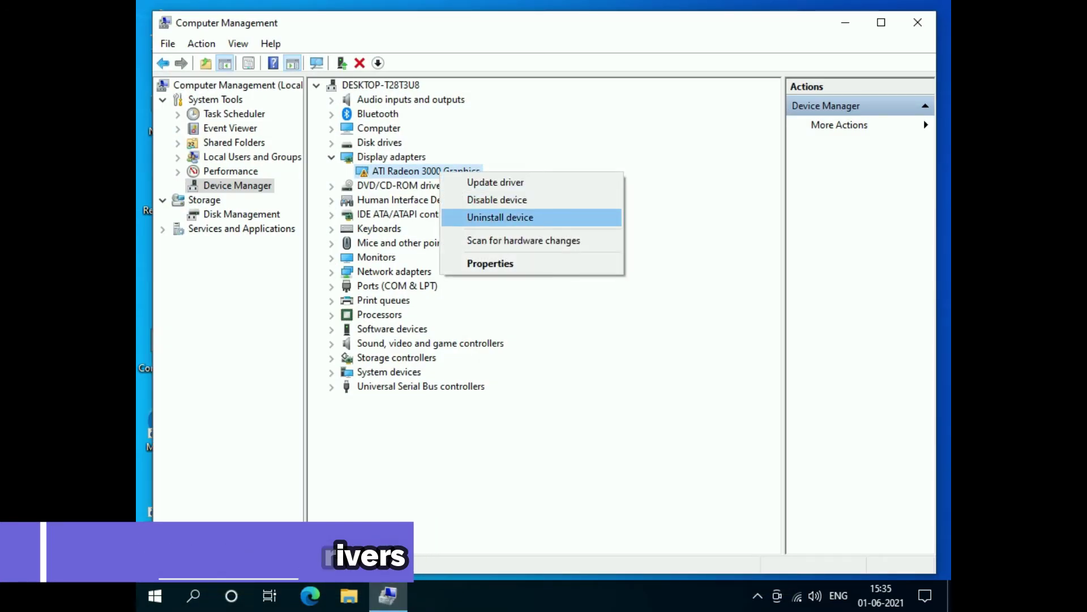
{"action": "left_click", "coordinate": [500, 217]}
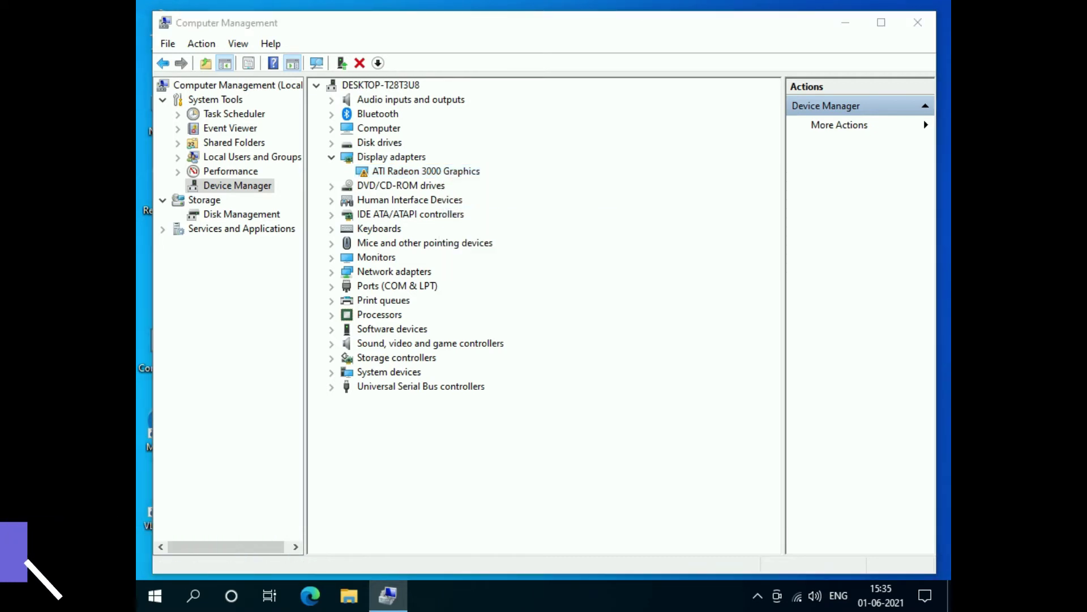
{"action": "left_click", "coordinate": [423, 314]}
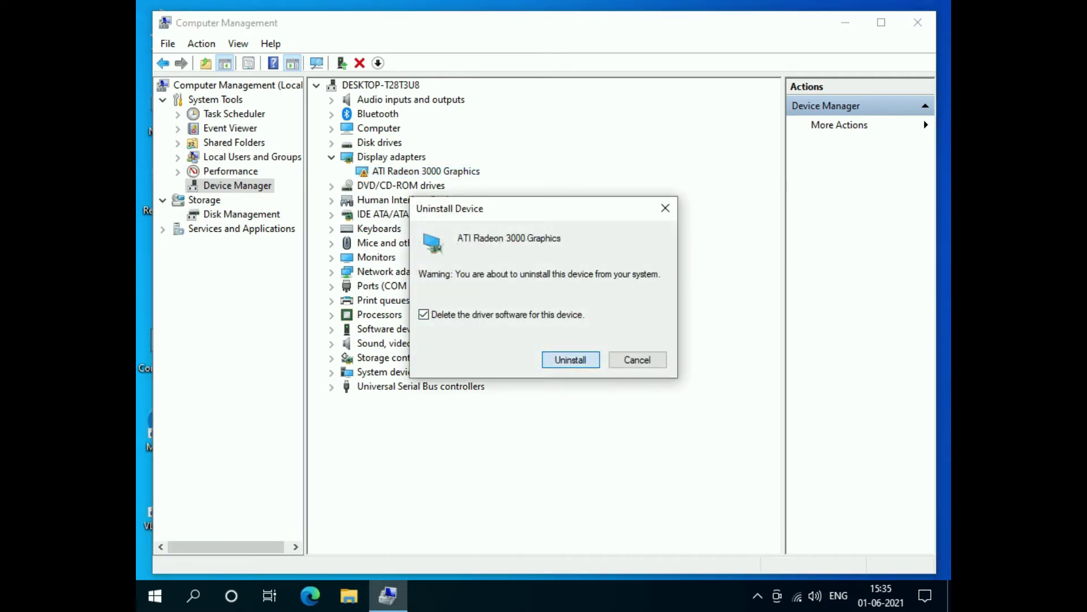
{"action": "left_click", "coordinate": [571, 360]}
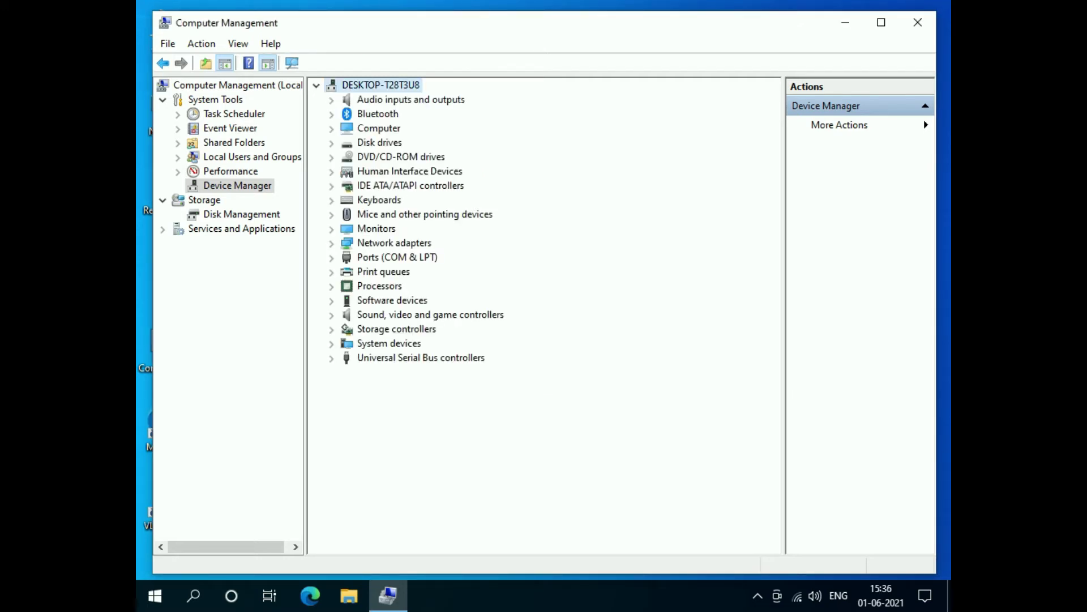
Step: Scan for hardware changes in Device Manager and select Microsoft Basic Display Adapter under Display adapters
{"action": "left_click", "coordinate": [292, 63]}
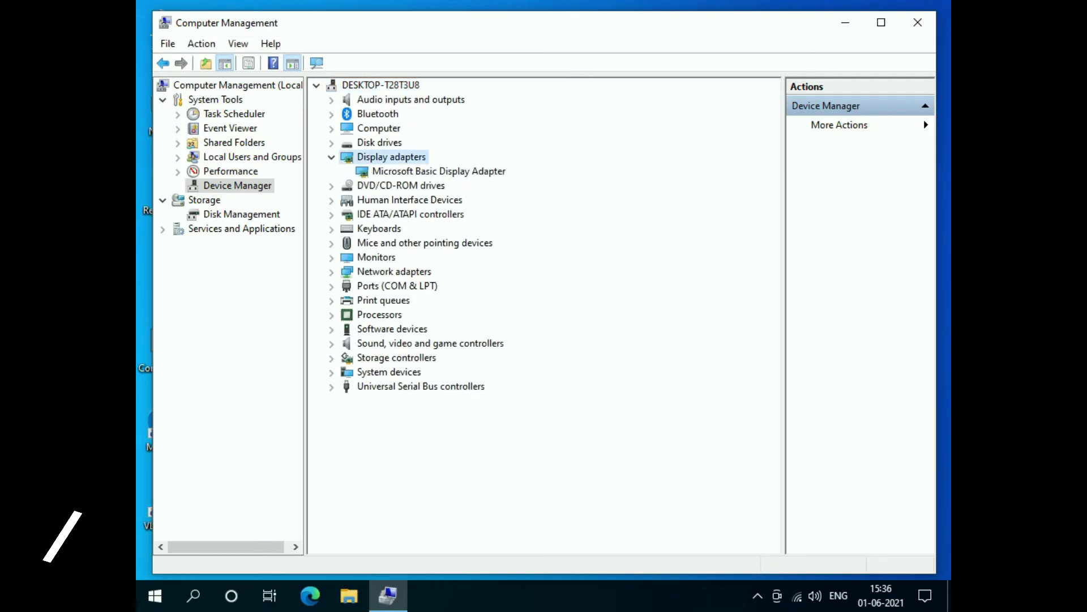
{"action": "left_click", "coordinate": [439, 172]}
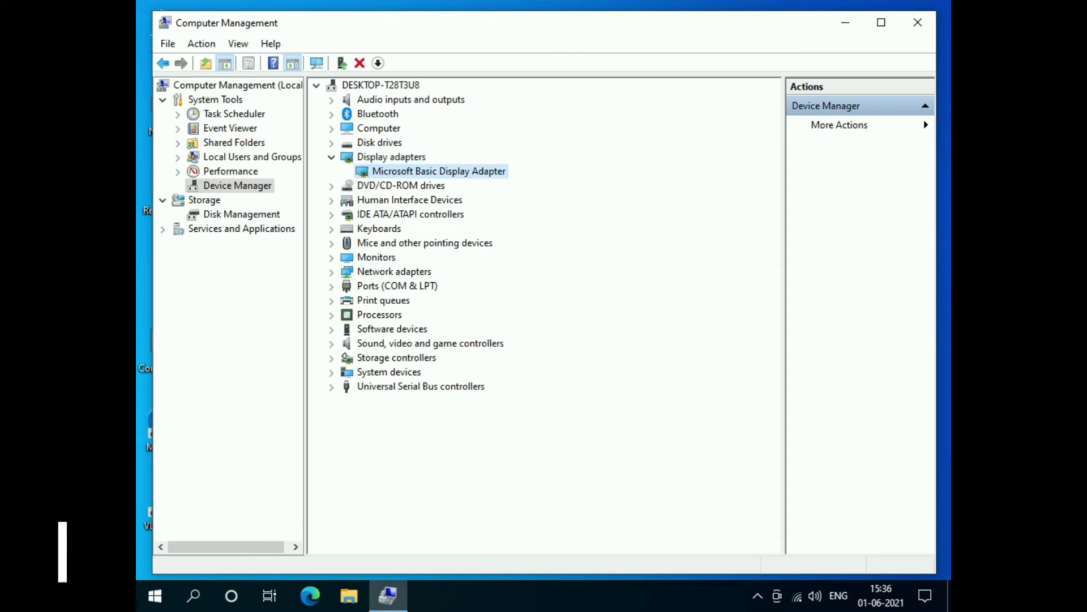
Step: Start updating the driver of Microsoft Basic Display Adapter by browsing the computer for drivers manually
{"action": "right_click", "coordinate": [439, 176]}
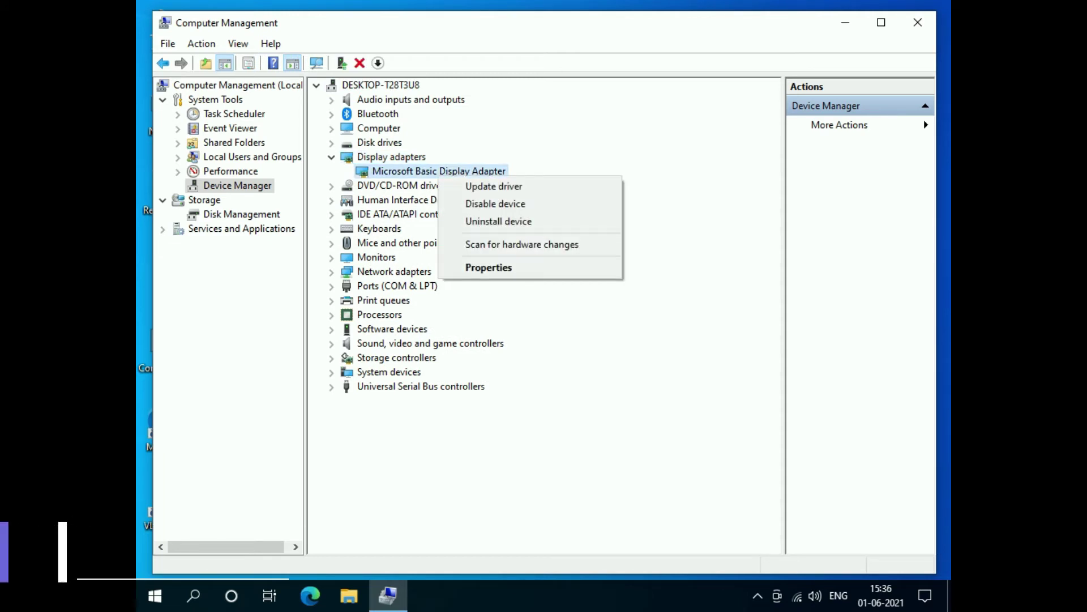
{"action": "key", "text": "Return"}
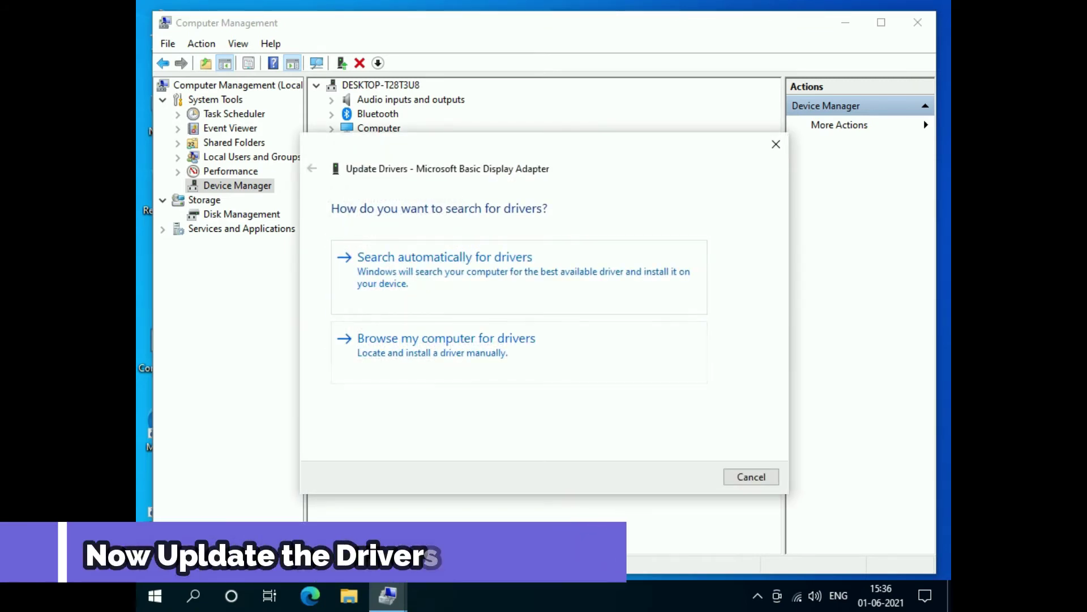
{"action": "key", "text": "Tab"}
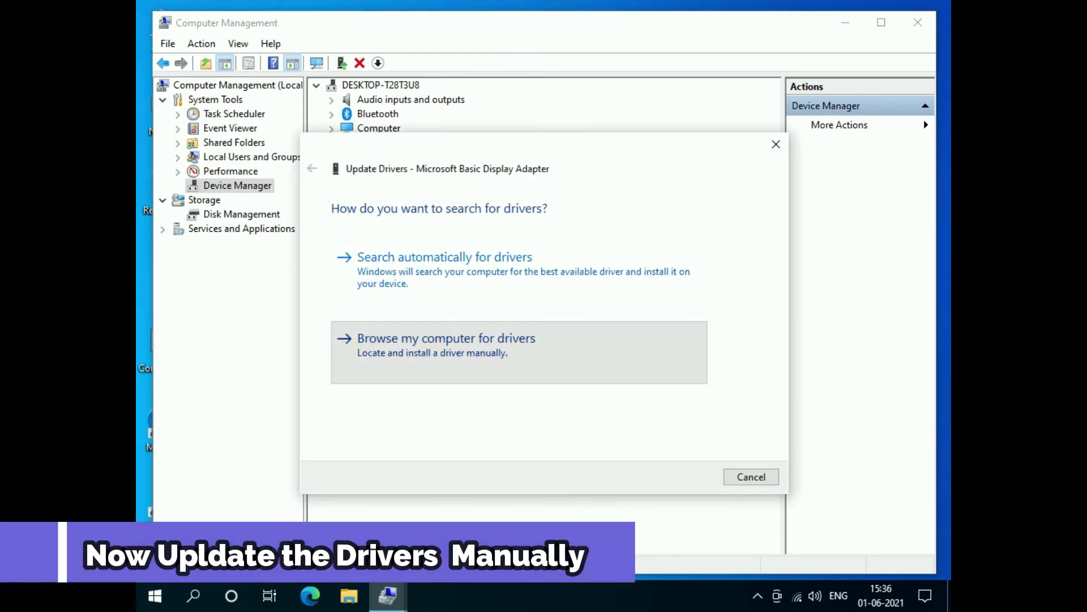
{"action": "key", "text": "Return"}
{"action": "key", "text": "Tab"}
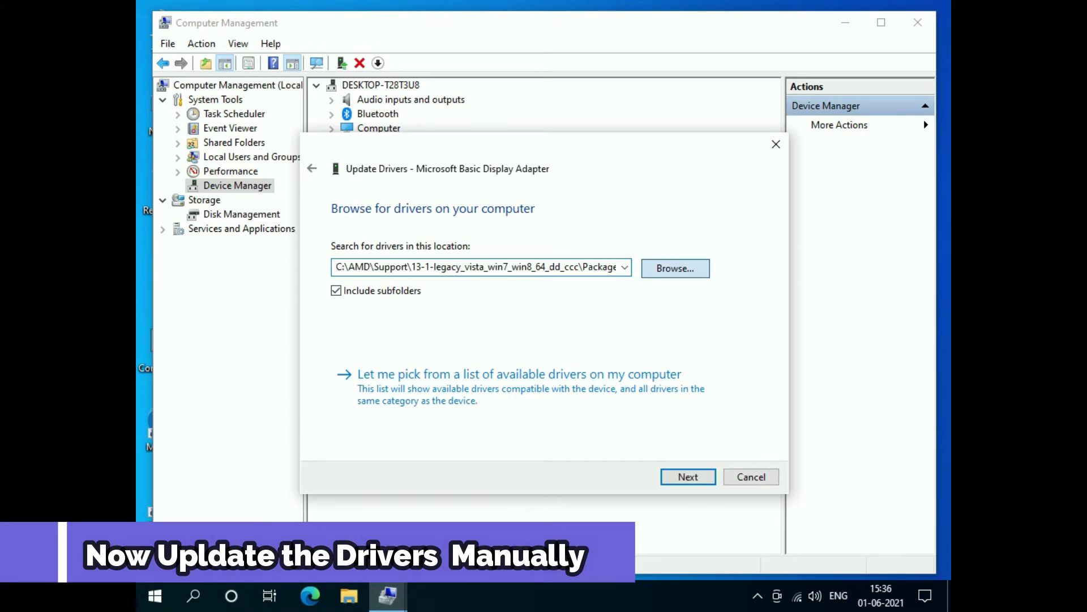
{"action": "key", "text": "Return"}
{"action": "scroll", "coordinate": [541, 283], "scroll_direction": "up", "scroll_amount": 4}
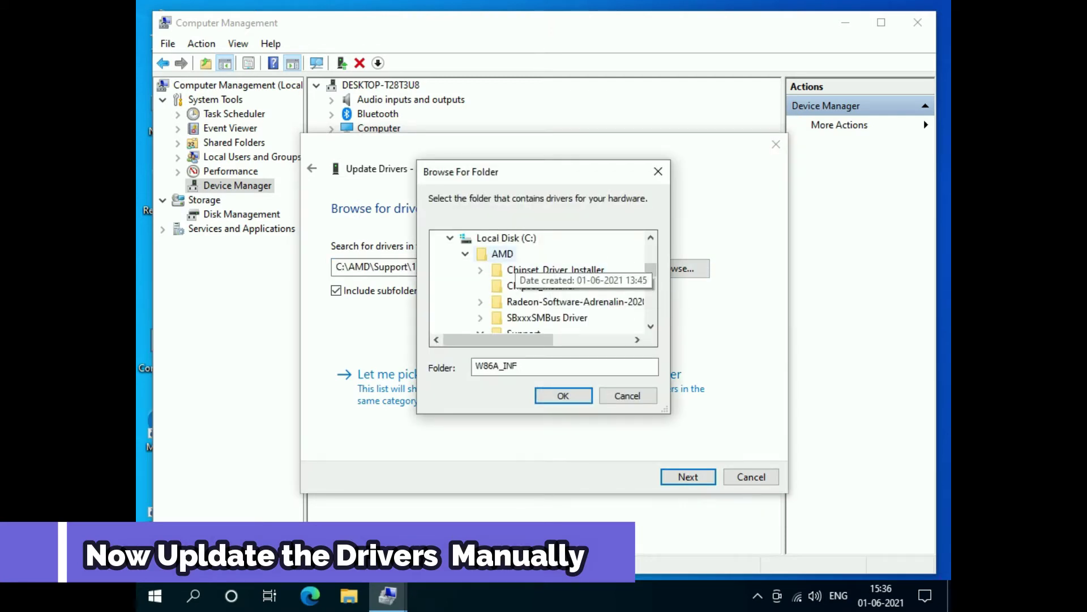
{"action": "left_click", "coordinate": [510, 254]}
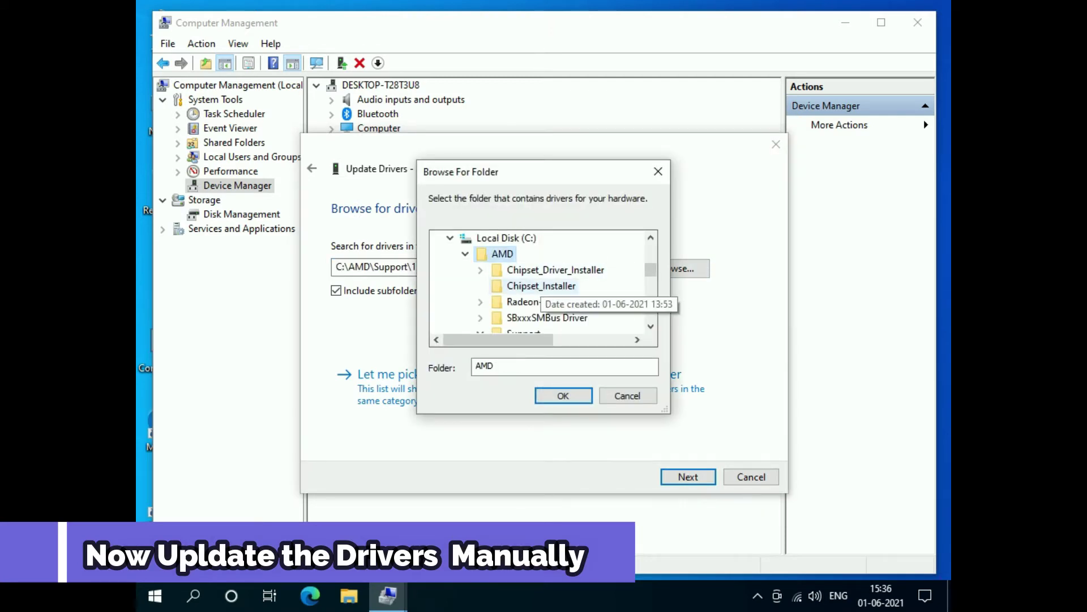
{"action": "scroll", "coordinate": [541, 283], "scroll_direction": "down", "scroll_amount": 1}
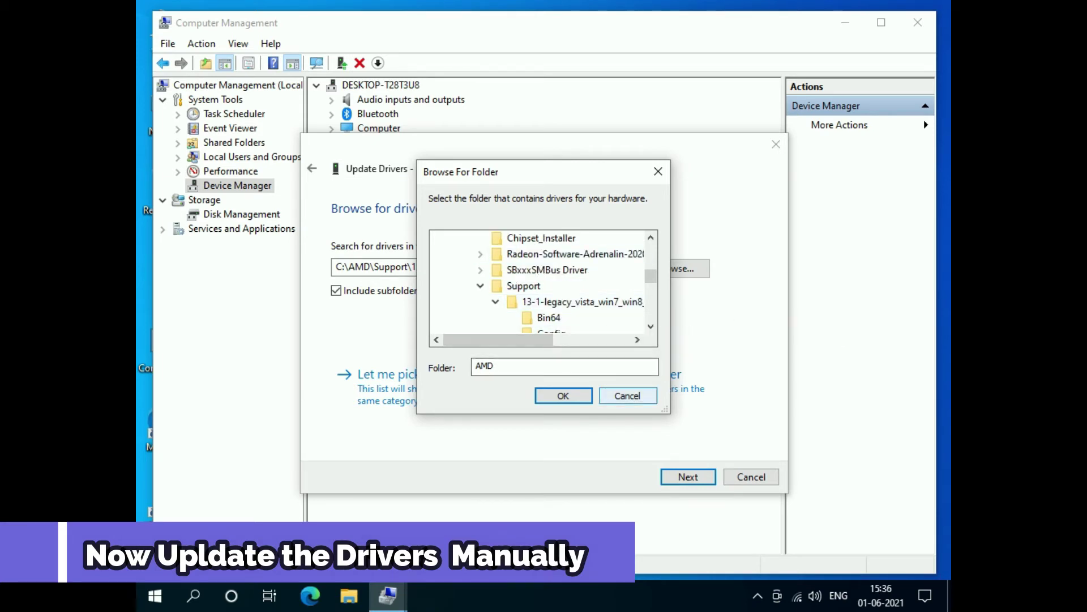
{"action": "left_click", "coordinate": [627, 395]}
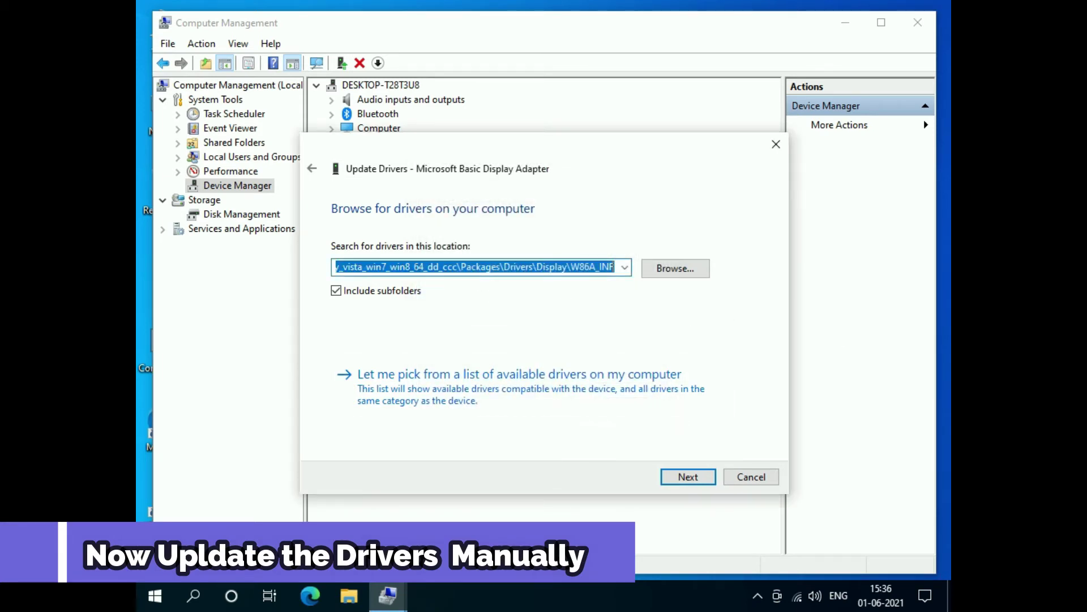
Step: Choose to pick from the available drivers on the computer and browse for the manufacturer's driver files to install from disk
{"action": "left_click", "coordinate": [519, 374]}
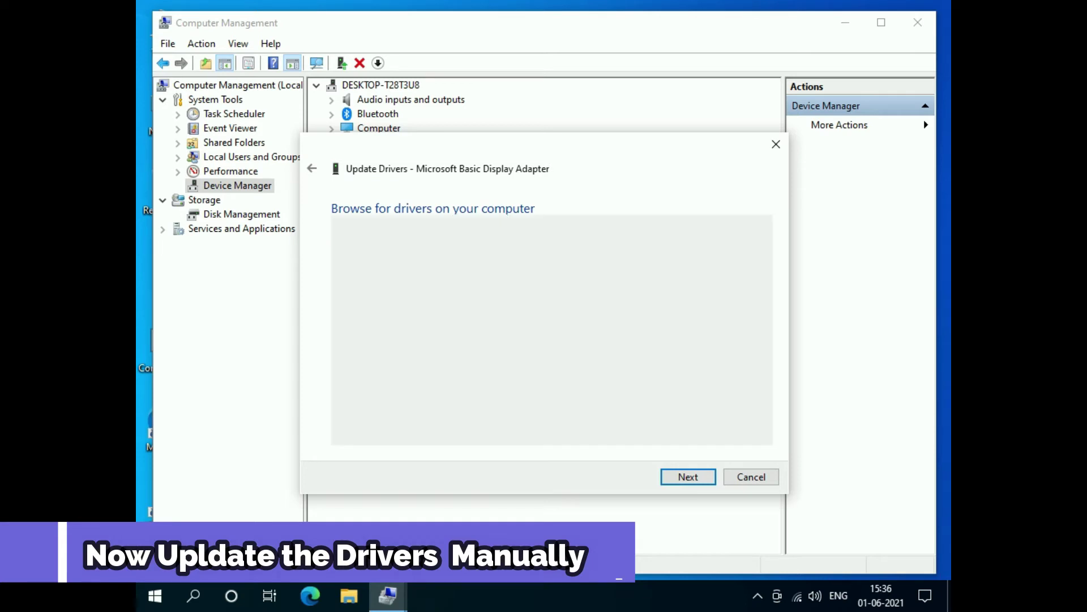
{"action": "left_click", "coordinate": [726, 417]}
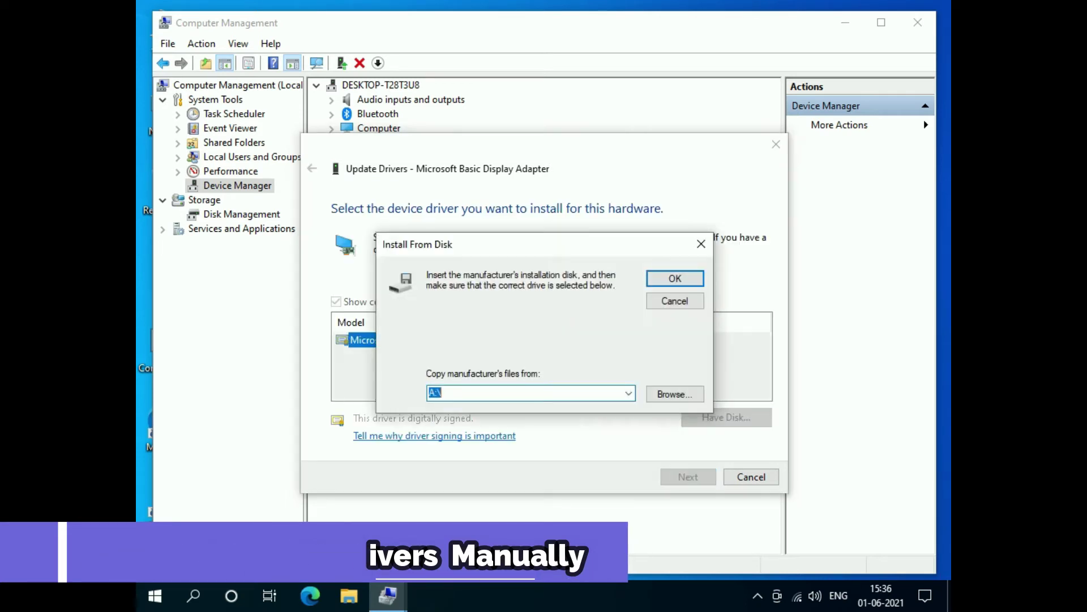
{"action": "left_click", "coordinate": [675, 393]}
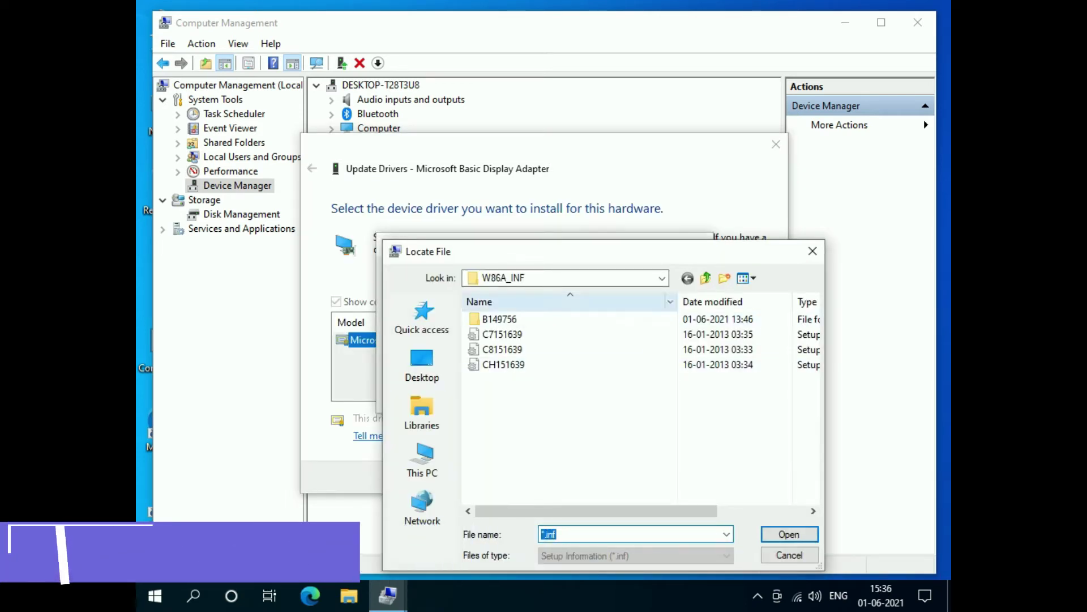
Step: Load the driver files from C:\AMD\Support\13-1-legacy_vista_win7_win8_64_dd_ccc\Packages\Drivers\Display\W86A_INF as the install-from-disk source
{"action": "left_click", "coordinate": [661, 277]}
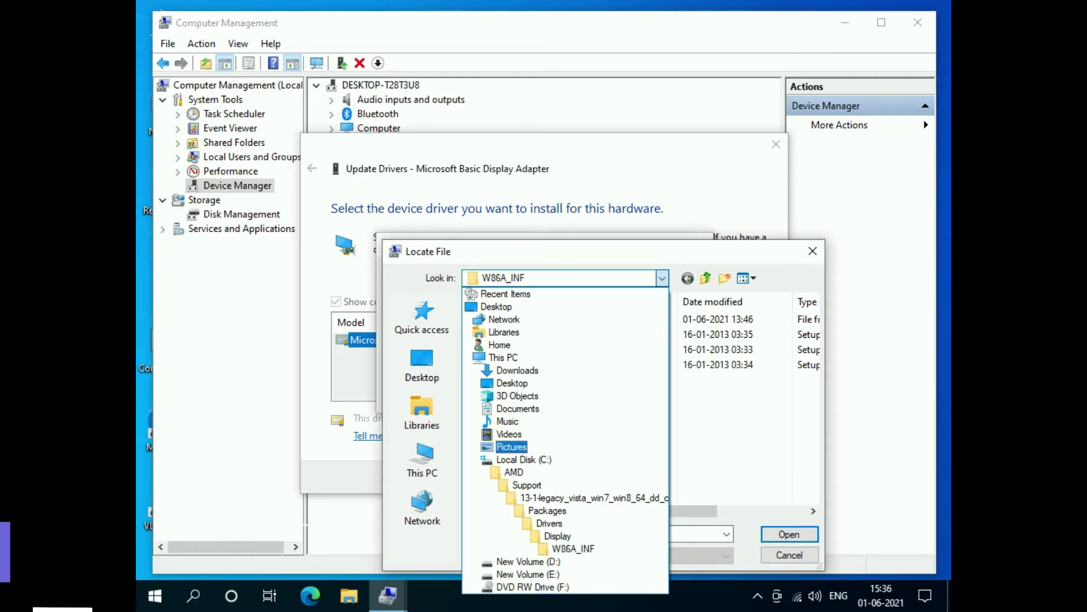
{"action": "left_click", "coordinate": [524, 459]}
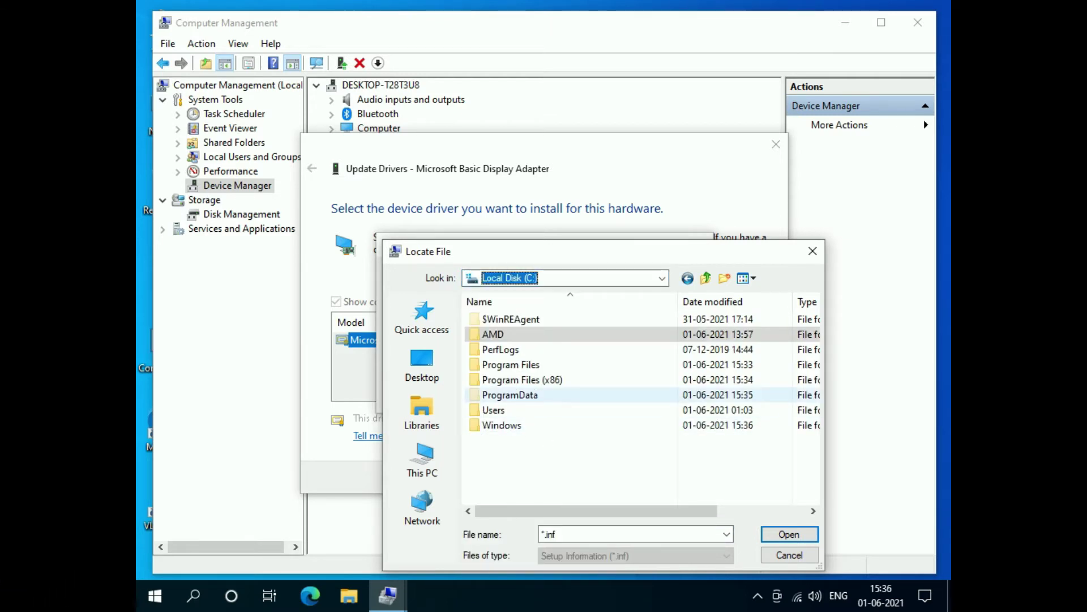
{"action": "double_click", "coordinate": [493, 334]}
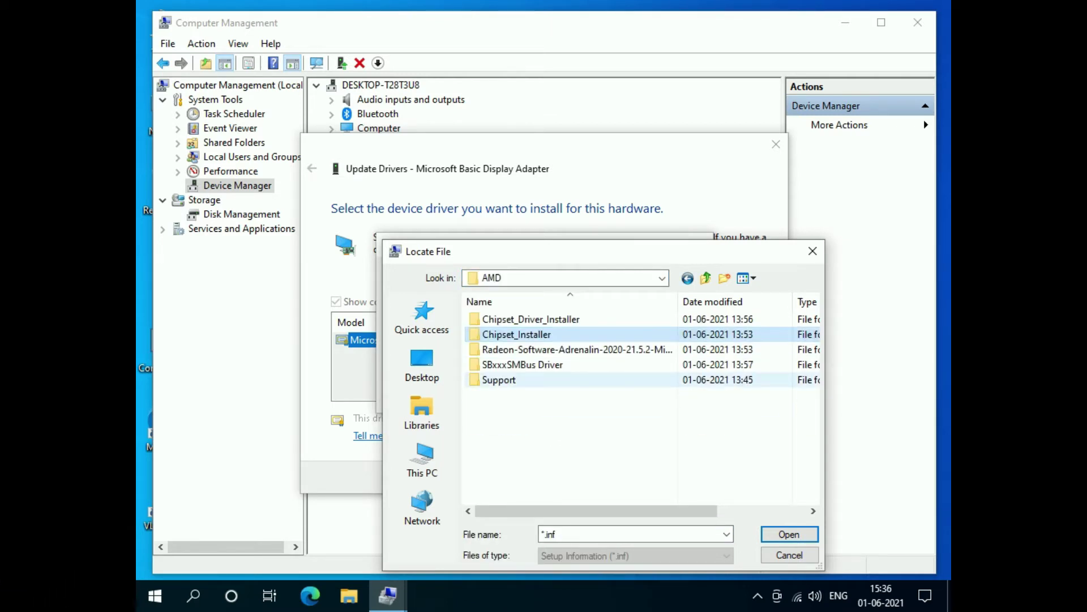
{"action": "double_click", "coordinate": [499, 380]}
{"action": "double_click", "coordinate": [510, 319]}
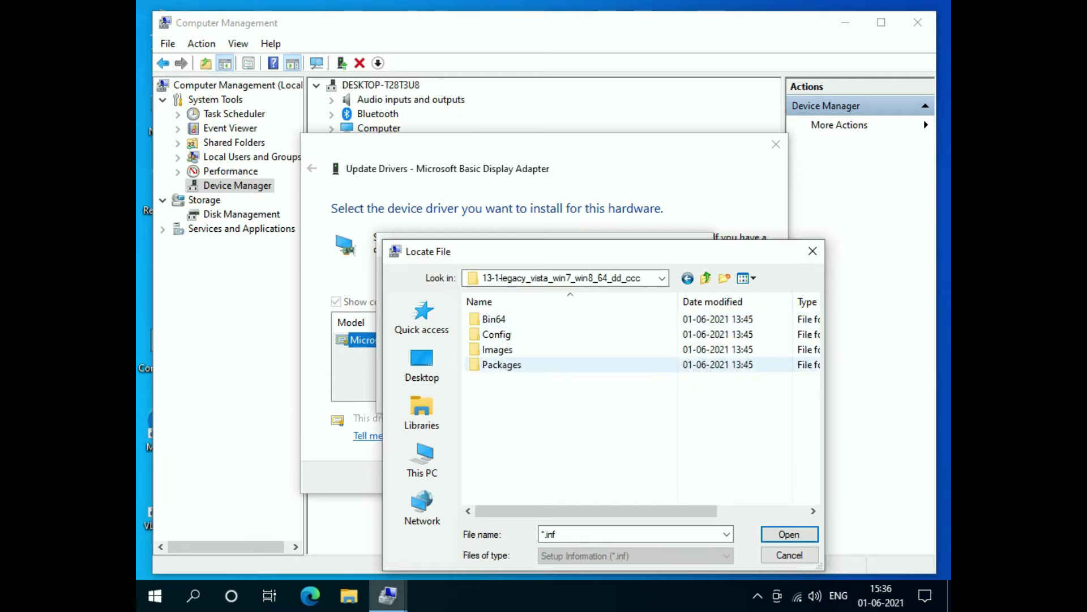
{"action": "left_click", "coordinate": [501, 365]}
{"action": "double_click", "coordinate": [502, 364]}
{"action": "double_click", "coordinate": [495, 334]}
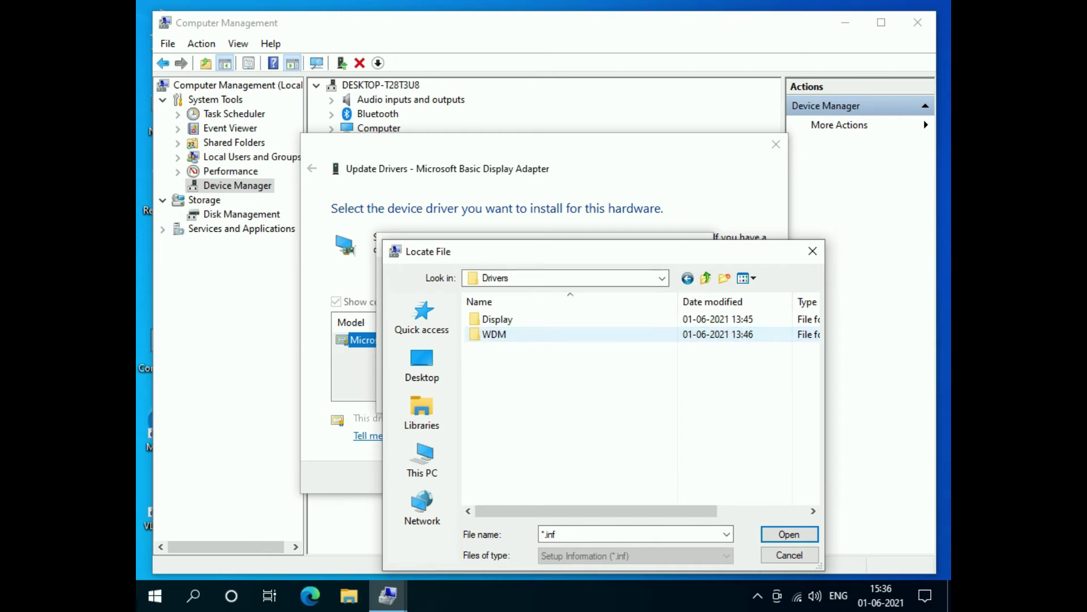
{"action": "double_click", "coordinate": [497, 318]}
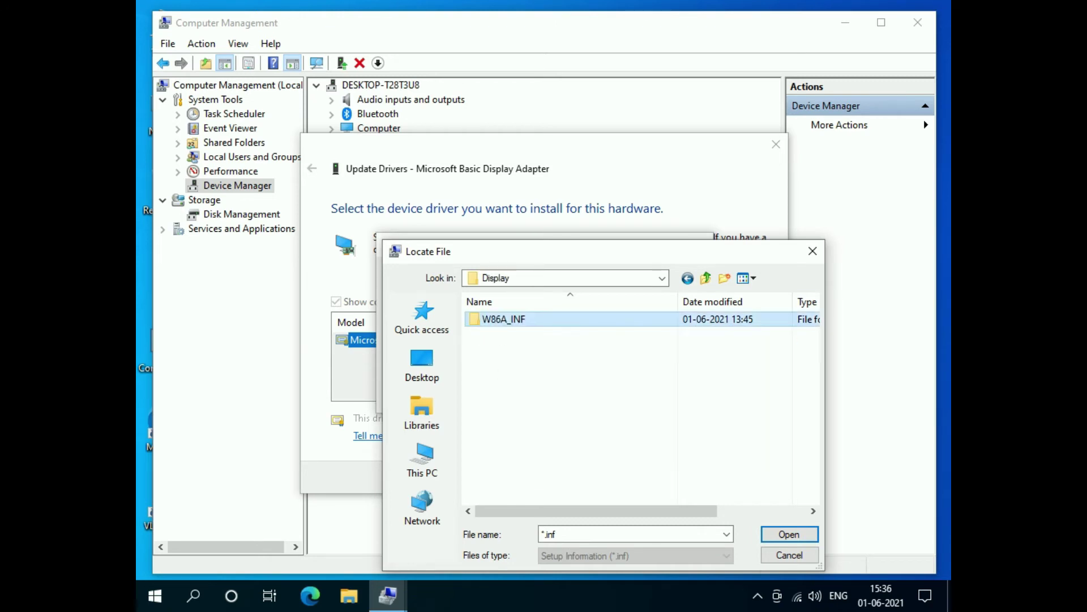
{"action": "double_click", "coordinate": [498, 318]}
{"action": "left_click", "coordinate": [789, 534]}
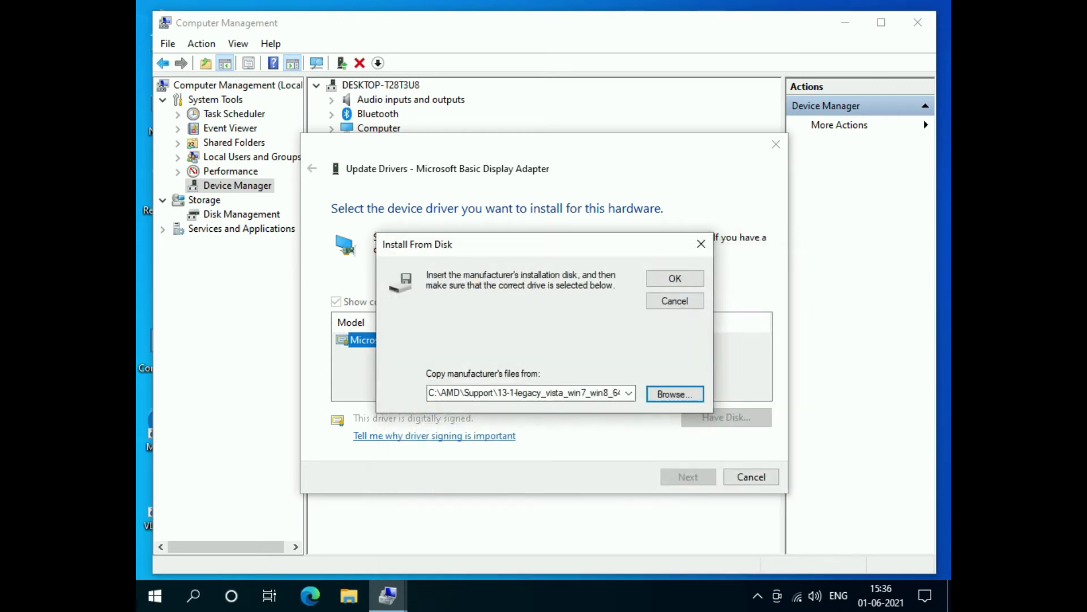
{"action": "left_click", "coordinate": [675, 279]}
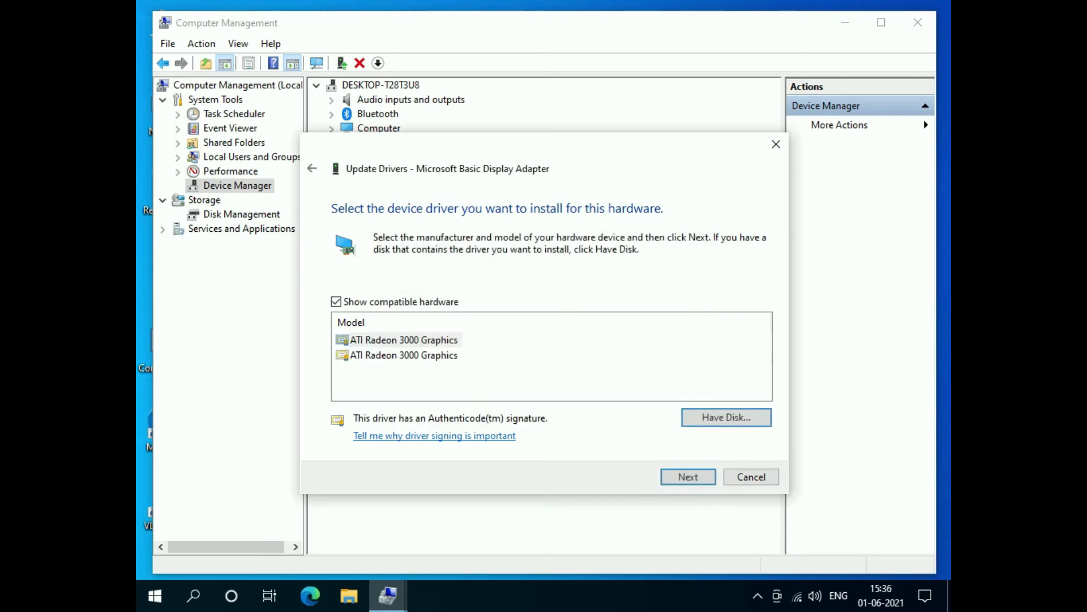
Step: Install the first ATI Radeon 3000 Graphics driver in the model list and close the update wizard
{"action": "left_click", "coordinate": [404, 340]}
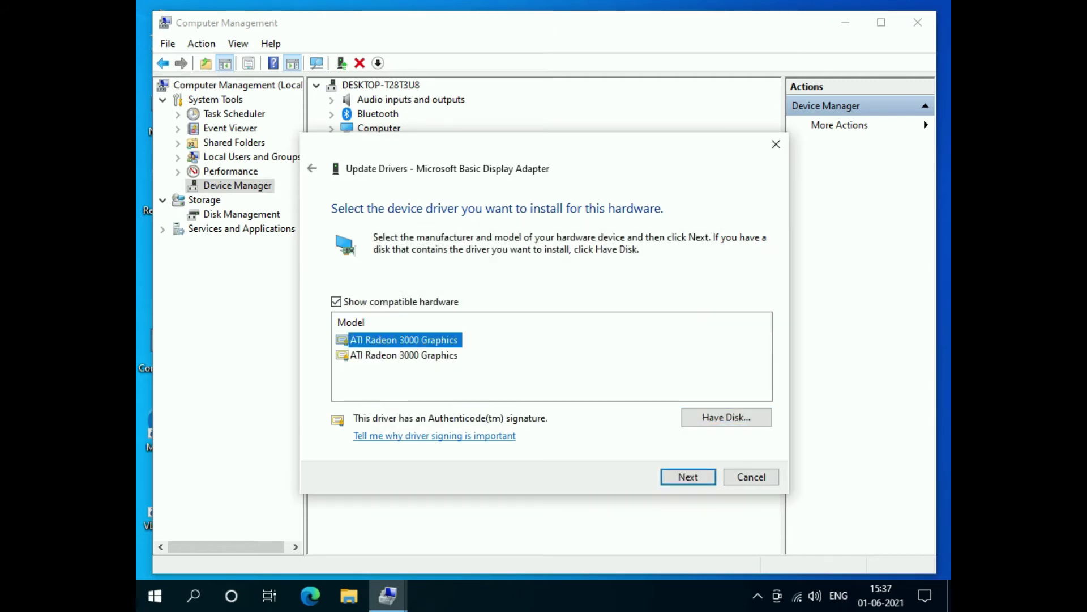
{"action": "key", "text": "Return"}
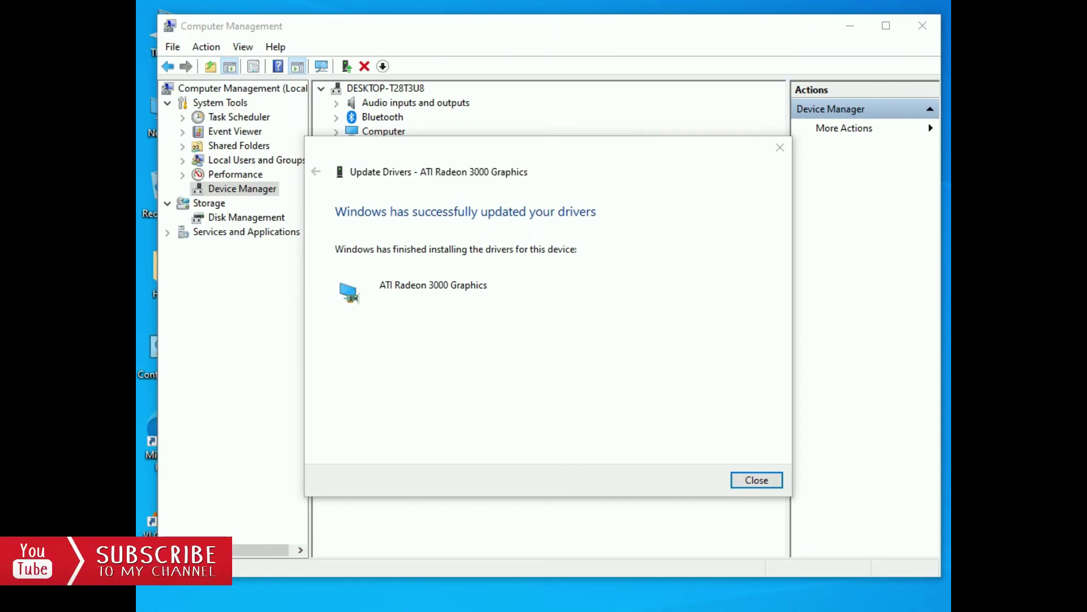
{"action": "left_click", "coordinate": [757, 479]}
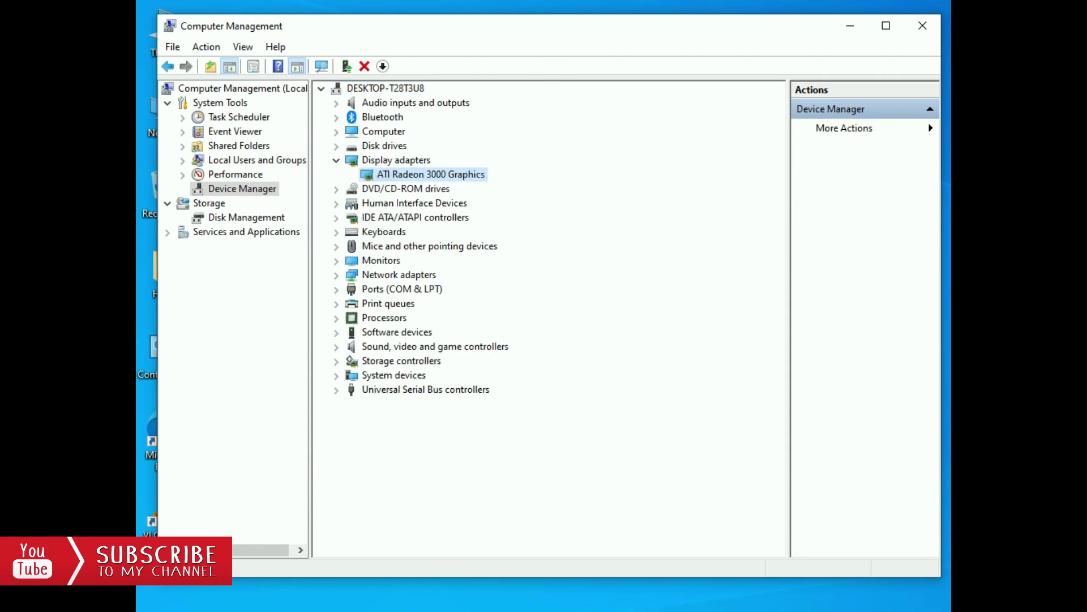
Step: Move the AMD VISION Engine Control Center window aside, examine its Power and Presets categories, and close the program
{"action": "left_click_drag", "start_coordinate": [487, 26], "coordinate": [756, 49]}
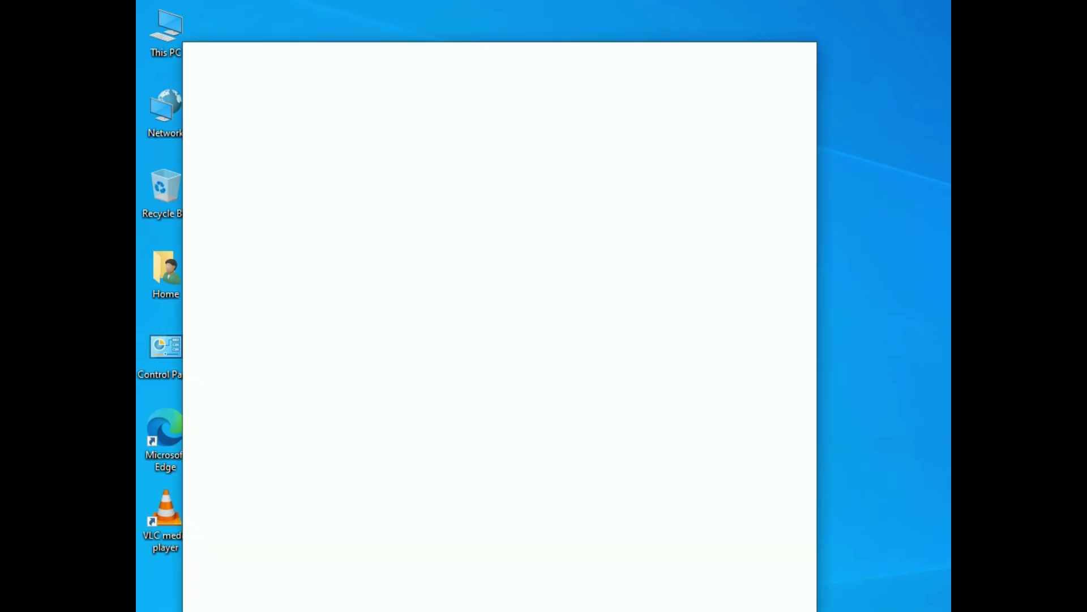
{"action": "left_click_drag", "start_coordinate": [453, 62], "coordinate": [788, 86]}
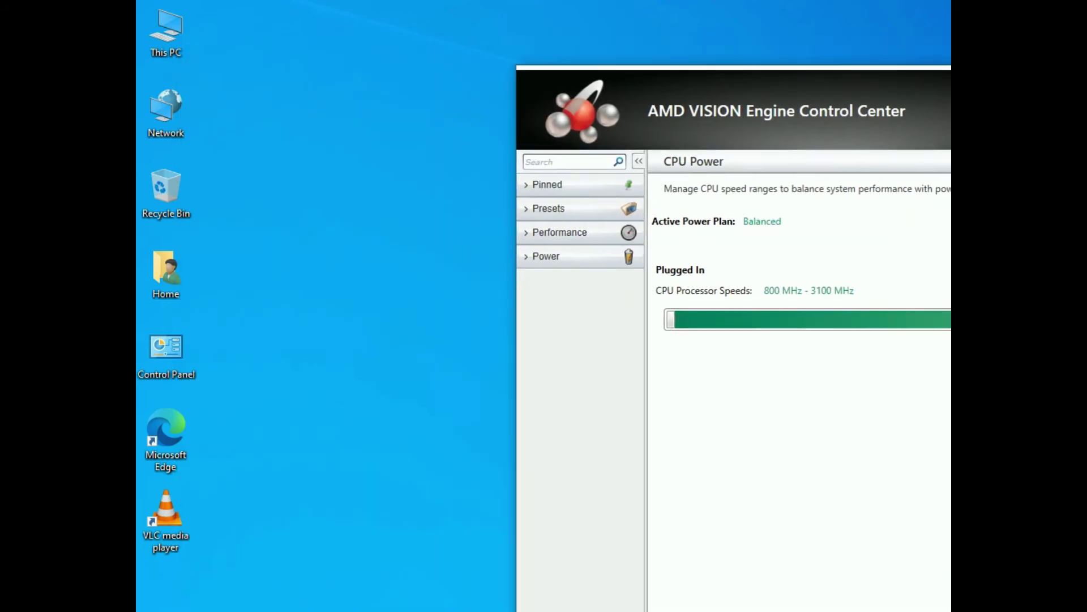
{"action": "left_click", "coordinate": [547, 257]}
{"action": "left_click", "coordinate": [550, 210]}
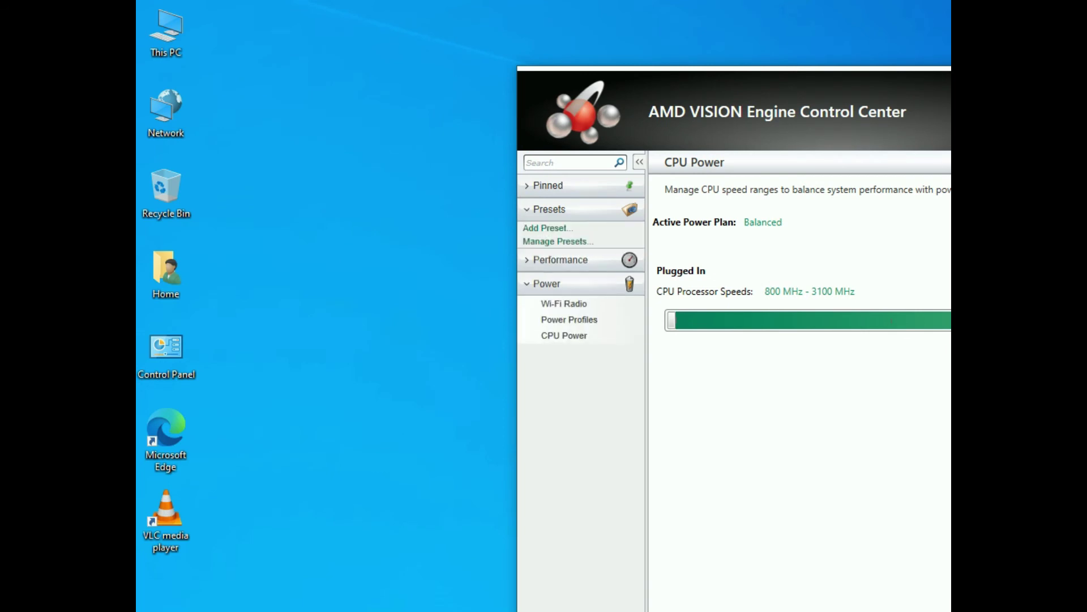
{"action": "left_click", "coordinate": [550, 210]}
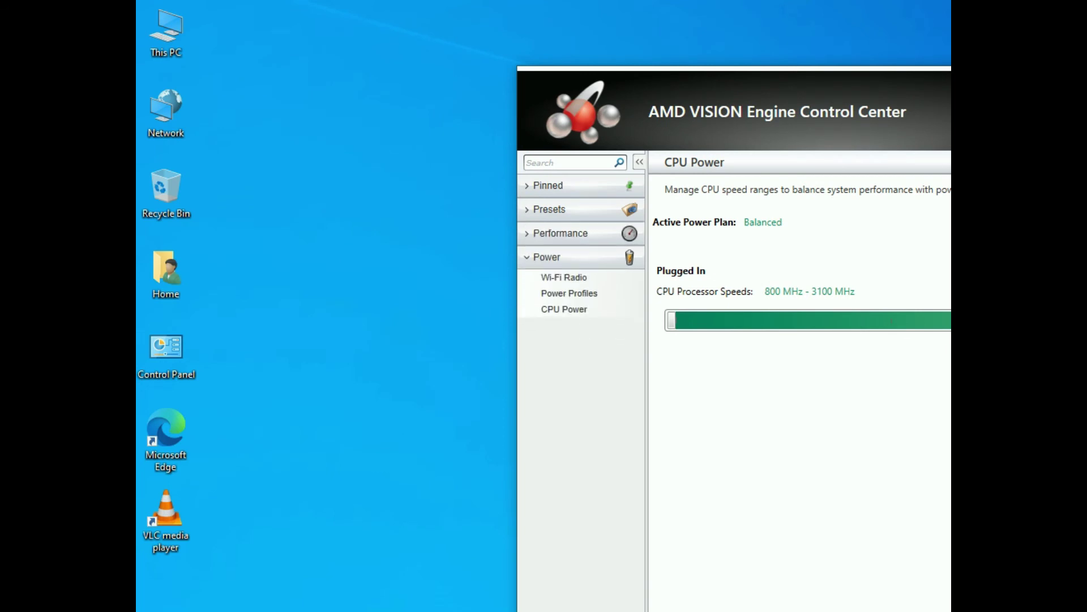
{"action": "key", "text": "alt+F4"}
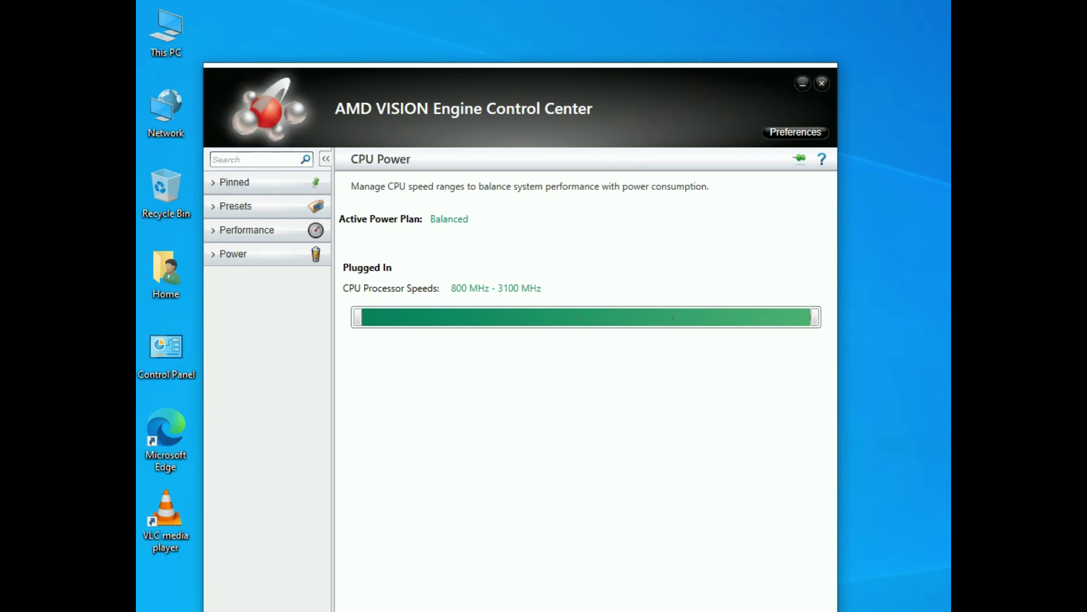
Step: Open Device Manager in Computer Management, examine the details and driver information of ATI Radeon 3000 Graphics, and close the windows
{"action": "right_click", "coordinate": [166, 31]}
{"action": "left_click", "coordinate": [226, 87]}
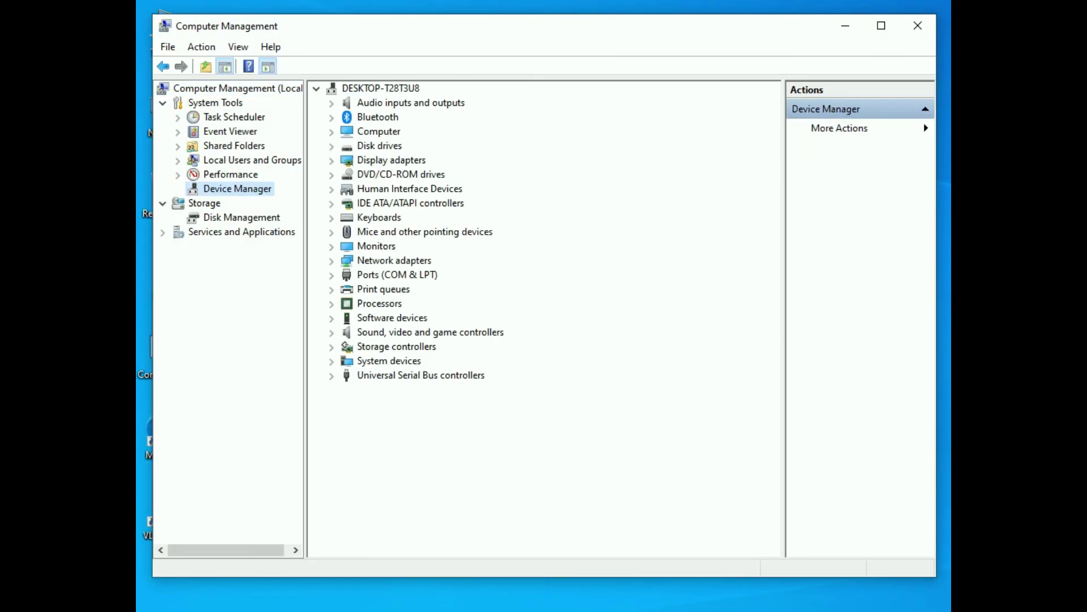
{"action": "double_click", "coordinate": [391, 160]}
{"action": "double_click", "coordinate": [401, 188]}
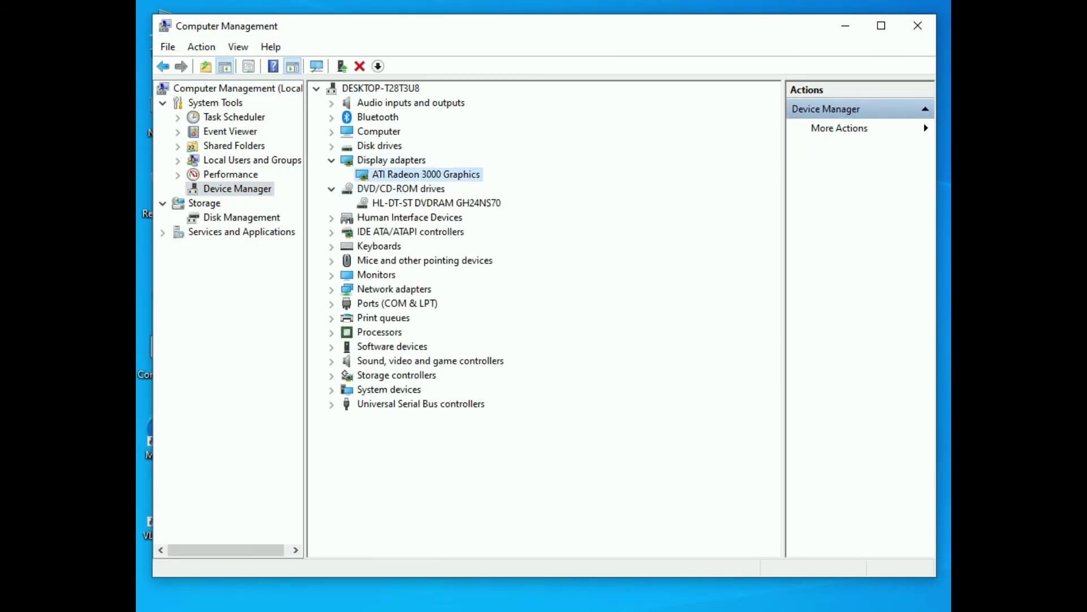
{"action": "double_click", "coordinate": [425, 174]}
{"action": "left_click", "coordinate": [482, 153]}
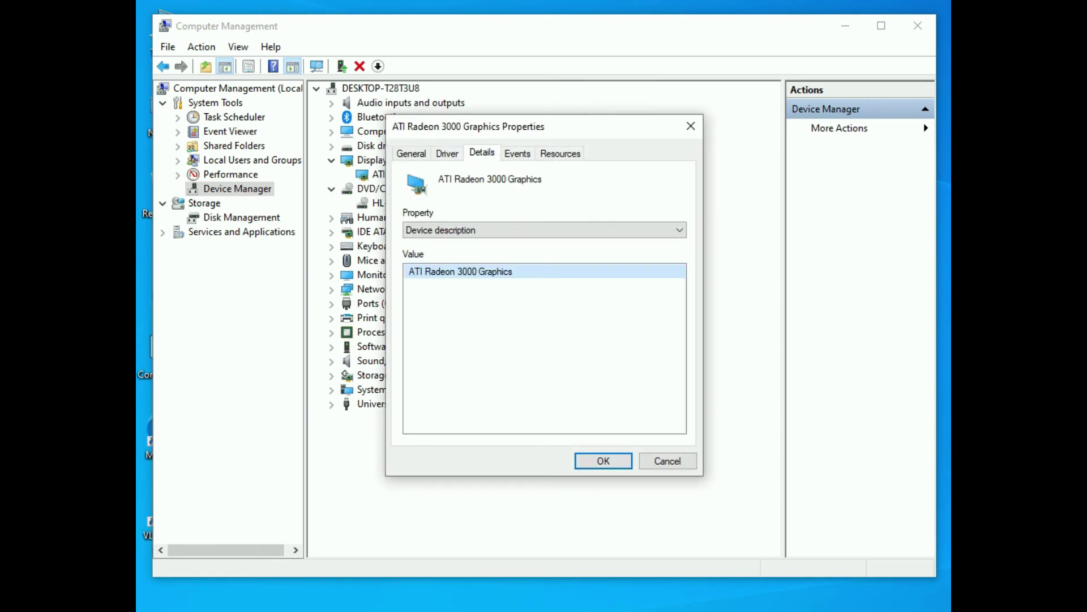
{"action": "left_click", "coordinate": [447, 154]}
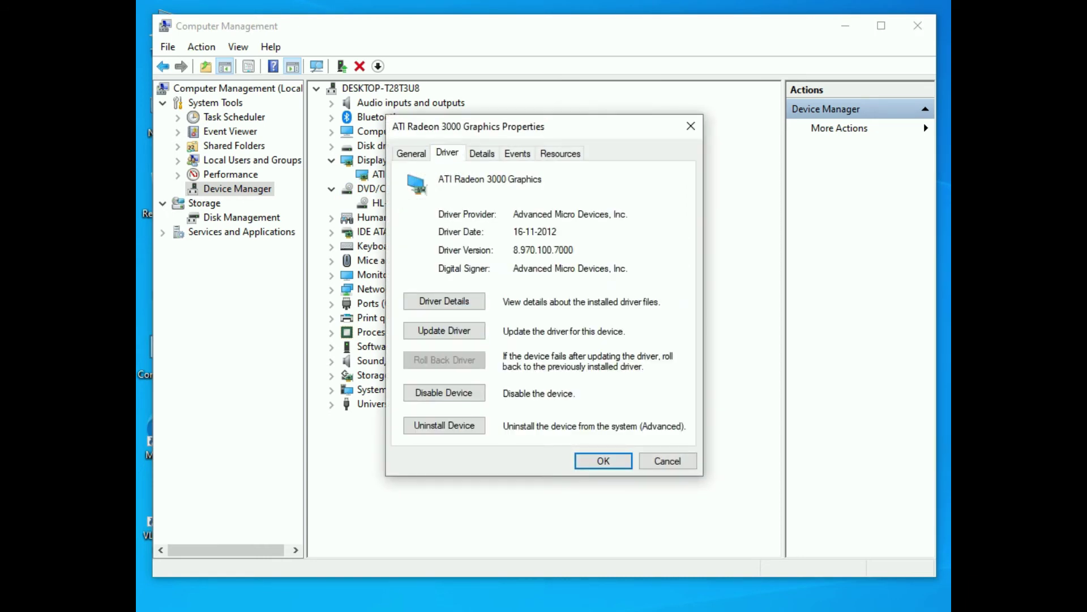
{"action": "key", "text": "Escape"}
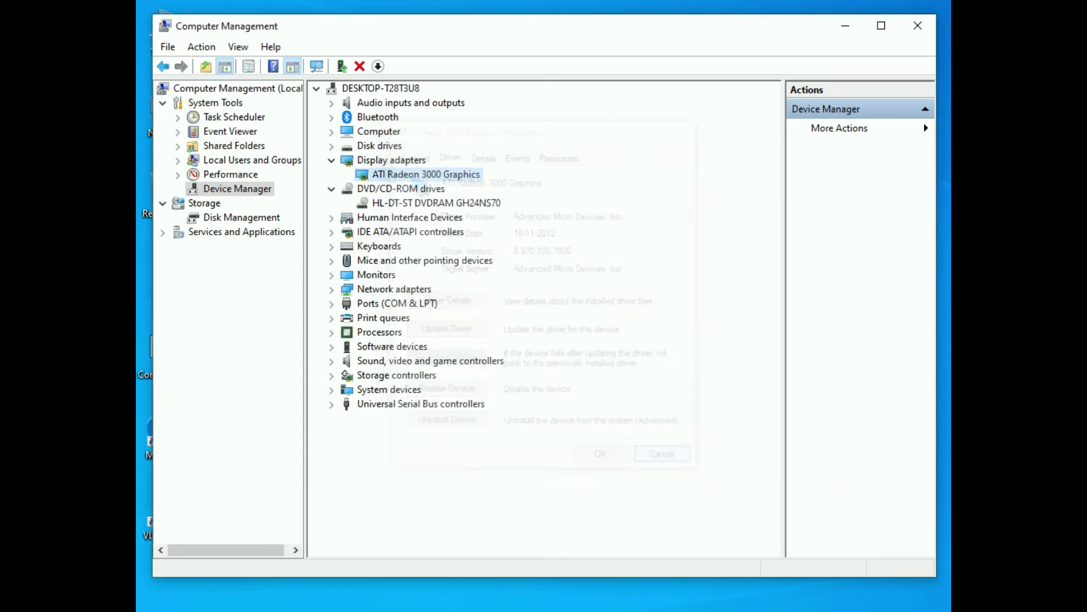
{"action": "left_click", "coordinate": [918, 26]}
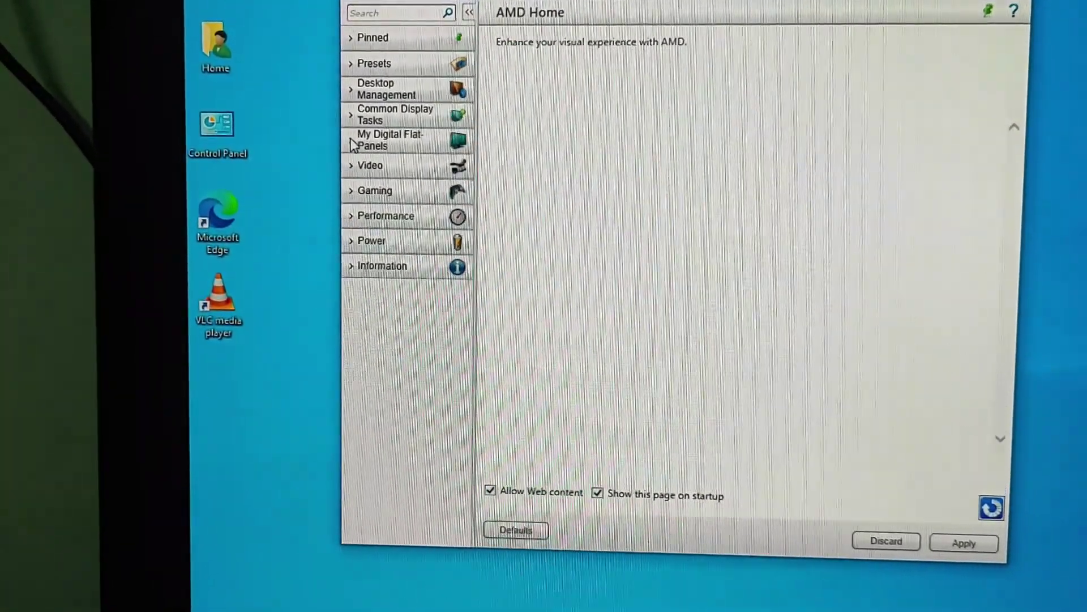
Step: Enable the scaling values option for mismatched resolutions, set the digital flat-panel scaling to 0% overscan, apply it and close the control center
{"action": "left_click", "coordinate": [375, 139]}
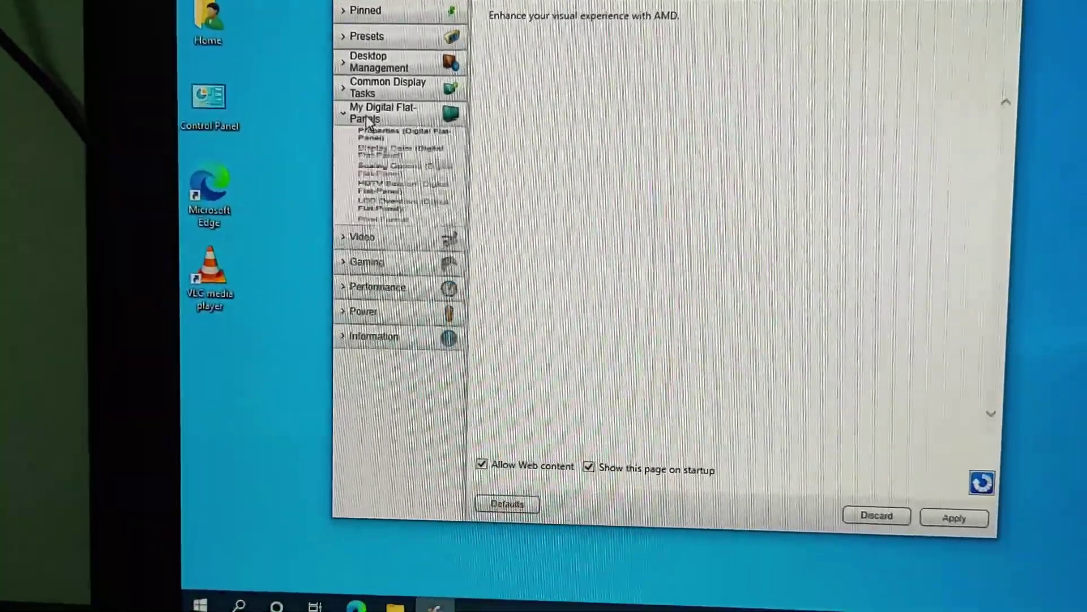
{"action": "left_click", "coordinate": [380, 184]}
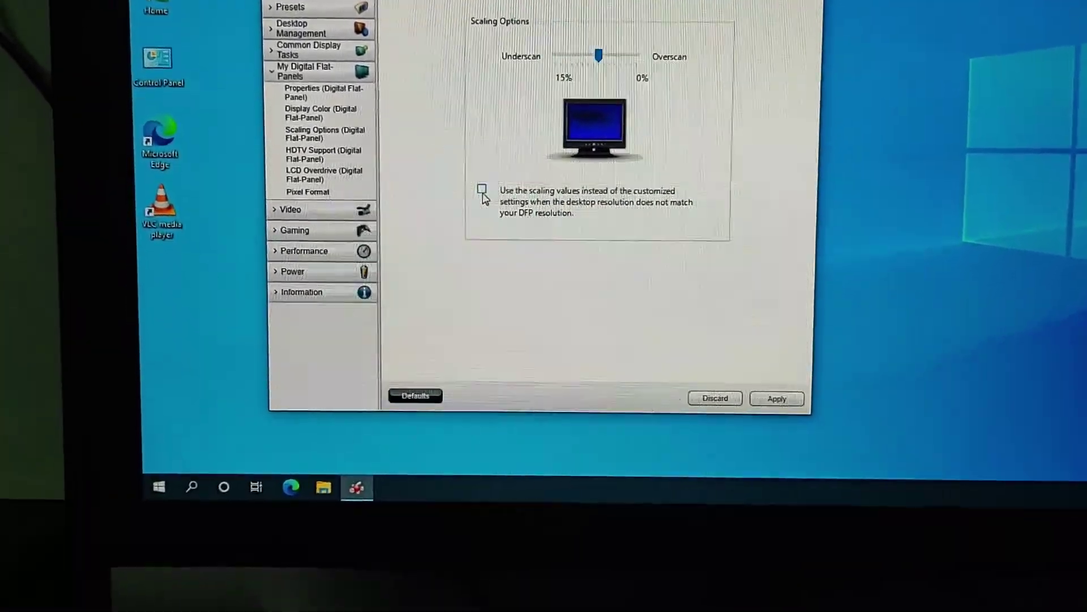
{"action": "left_click", "coordinate": [474, 188]}
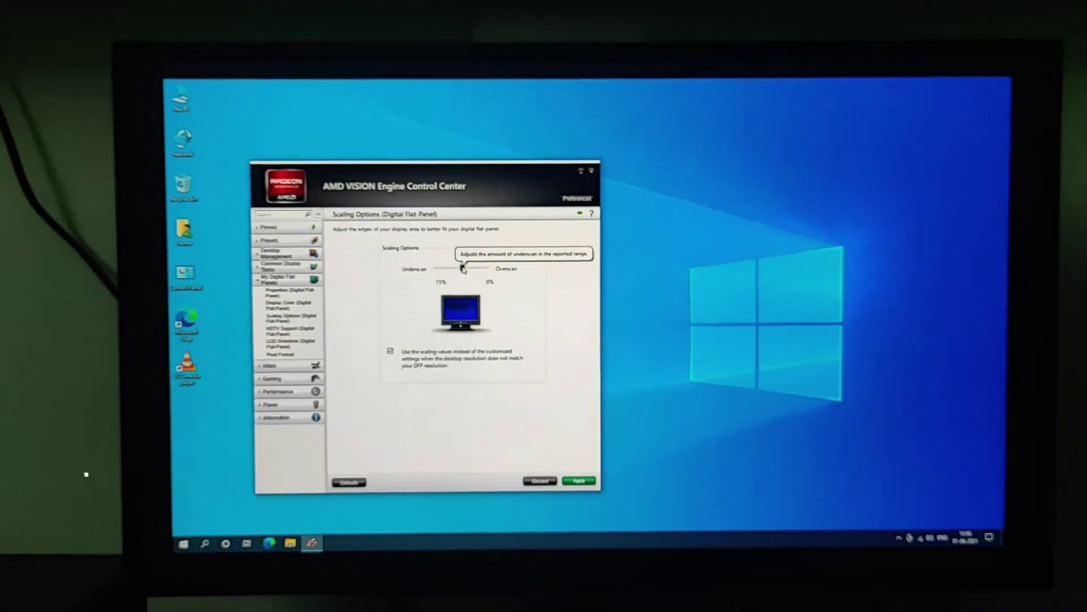
{"action": "left_click", "coordinate": [494, 253]}
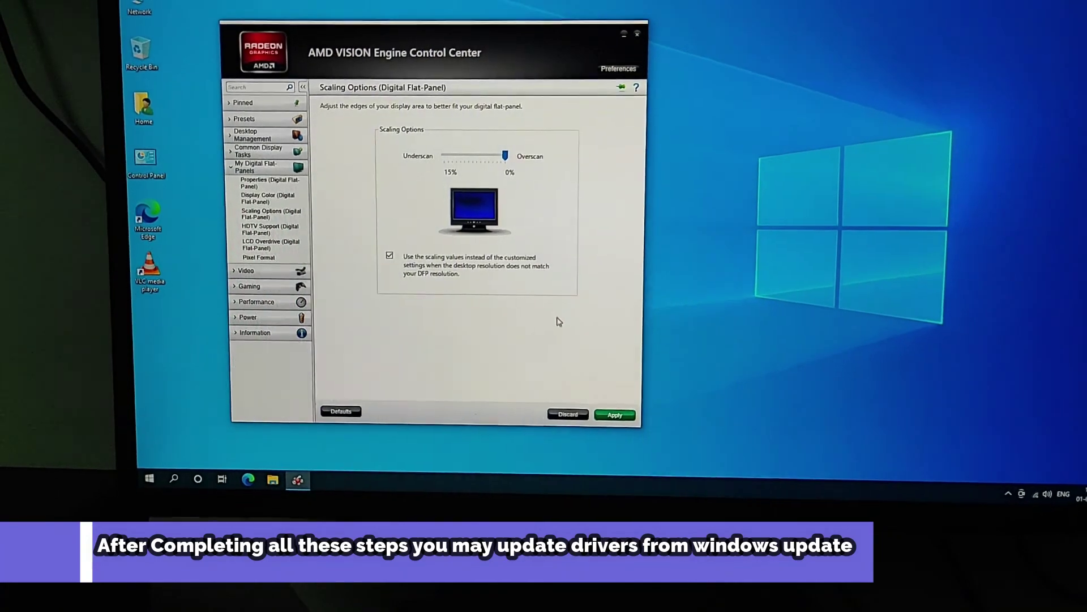
{"action": "left_click", "coordinate": [614, 414]}
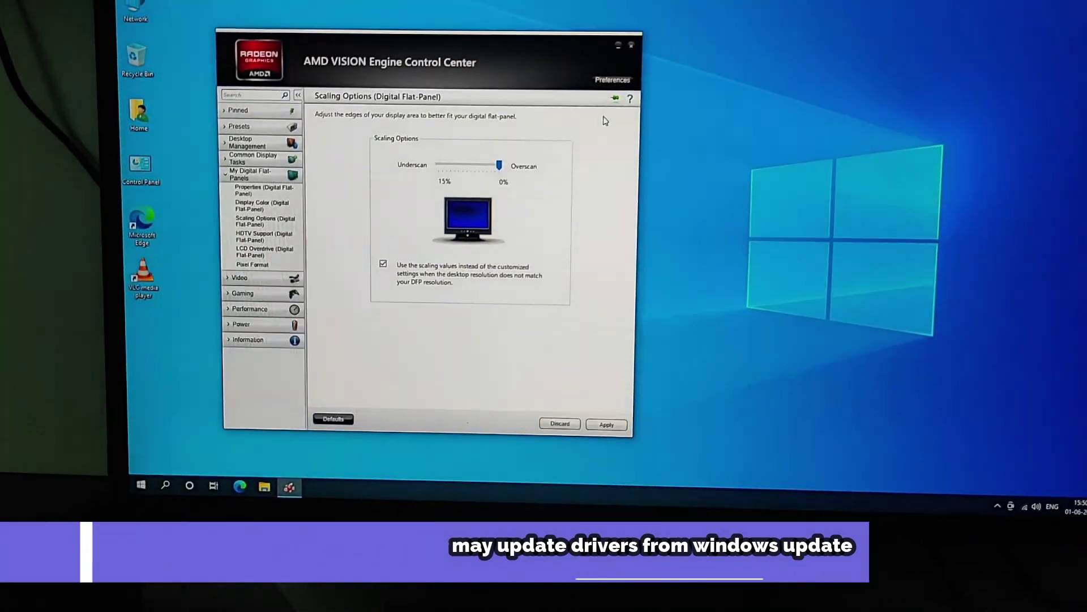
{"action": "left_click", "coordinate": [634, 48]}
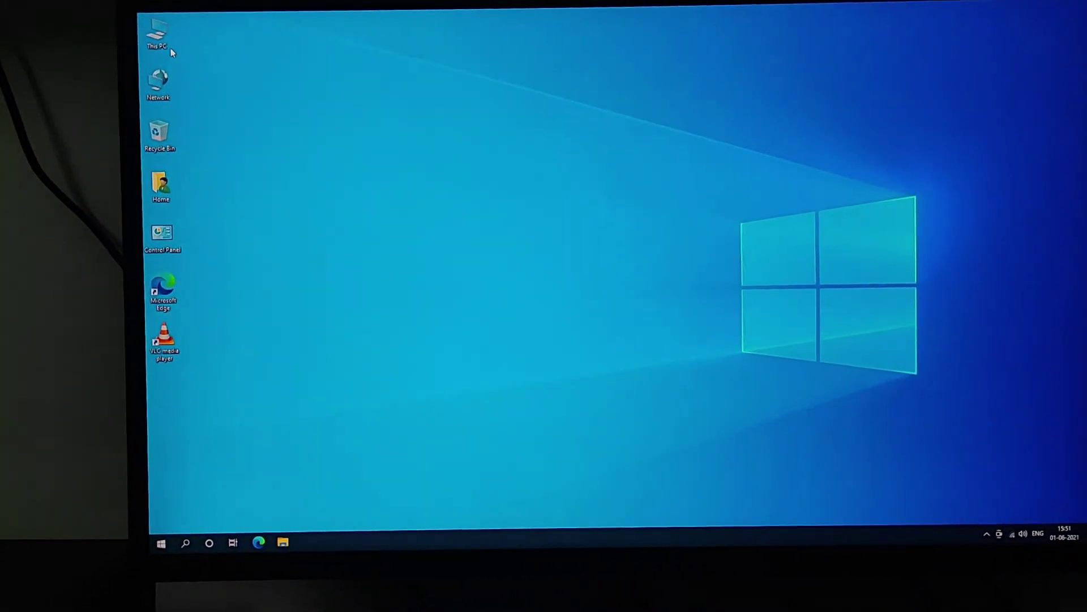
Step: Open Device Manager in Computer Management, check the device status and driver date and version of ATI Radeon 3000 Graphics, and close the windows
{"action": "right_click", "coordinate": [171, 50]}
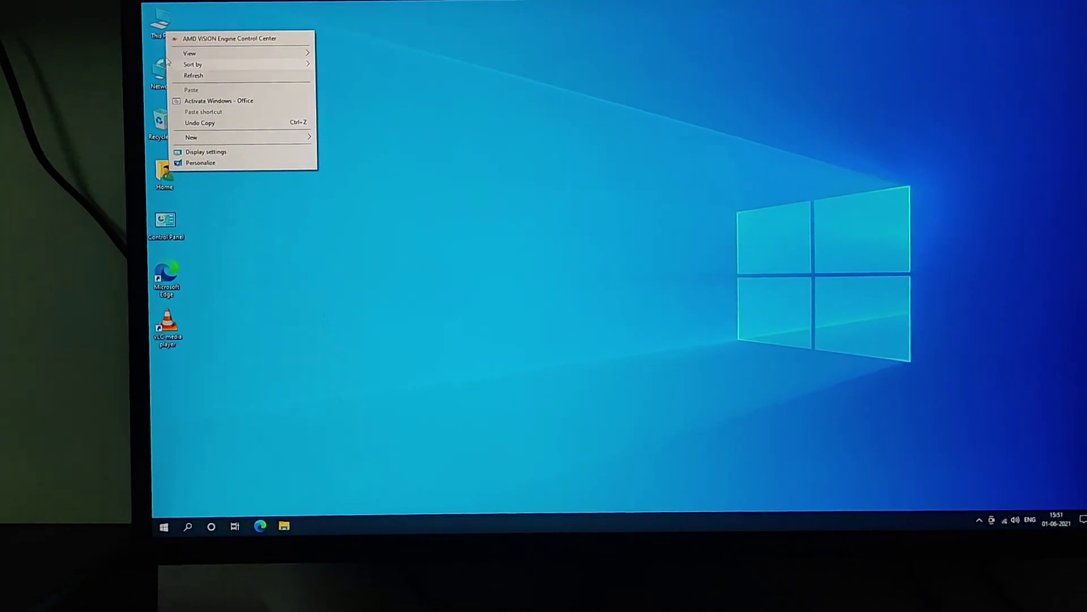
{"action": "left_click", "coordinate": [159, 22]}
{"action": "right_click", "coordinate": [160, 23]}
{"action": "left_click", "coordinate": [179, 58]}
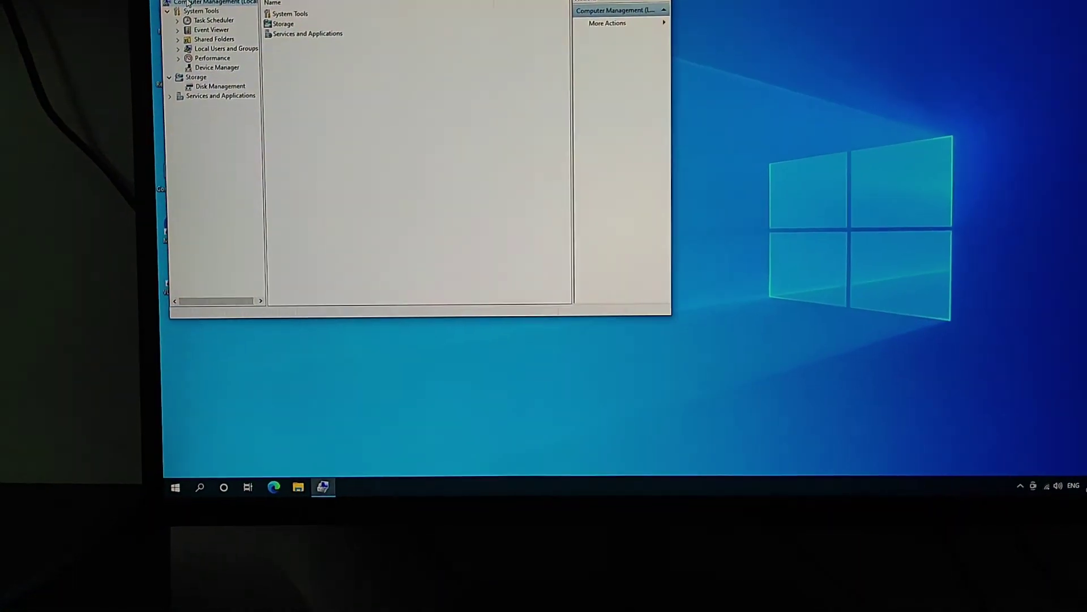
{"action": "left_click", "coordinate": [224, 86]}
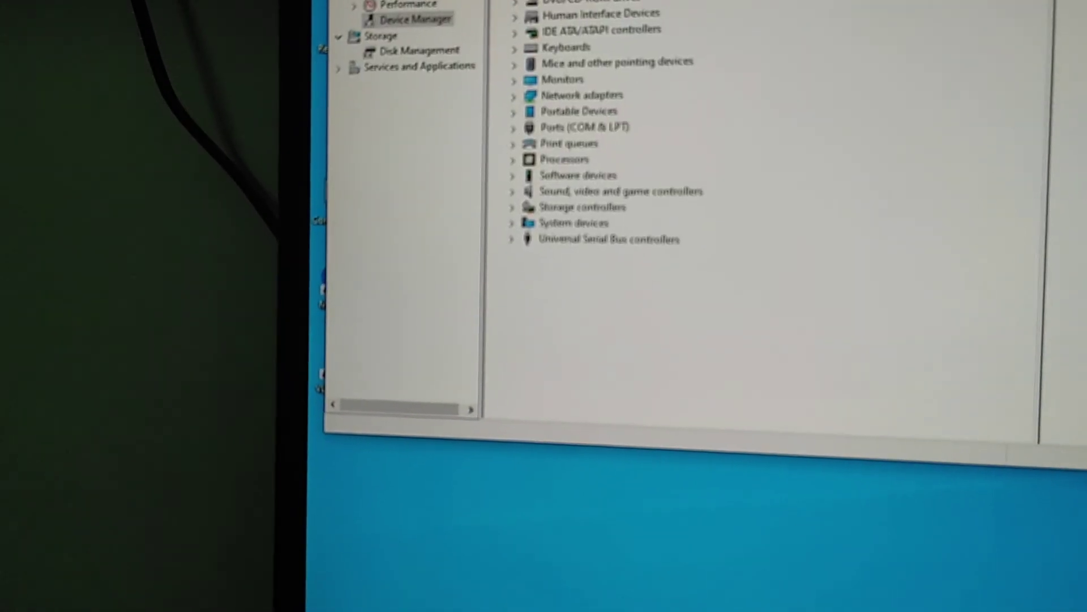
{"action": "double_click", "coordinate": [577, 0]}
{"action": "double_click", "coordinate": [592, 2]}
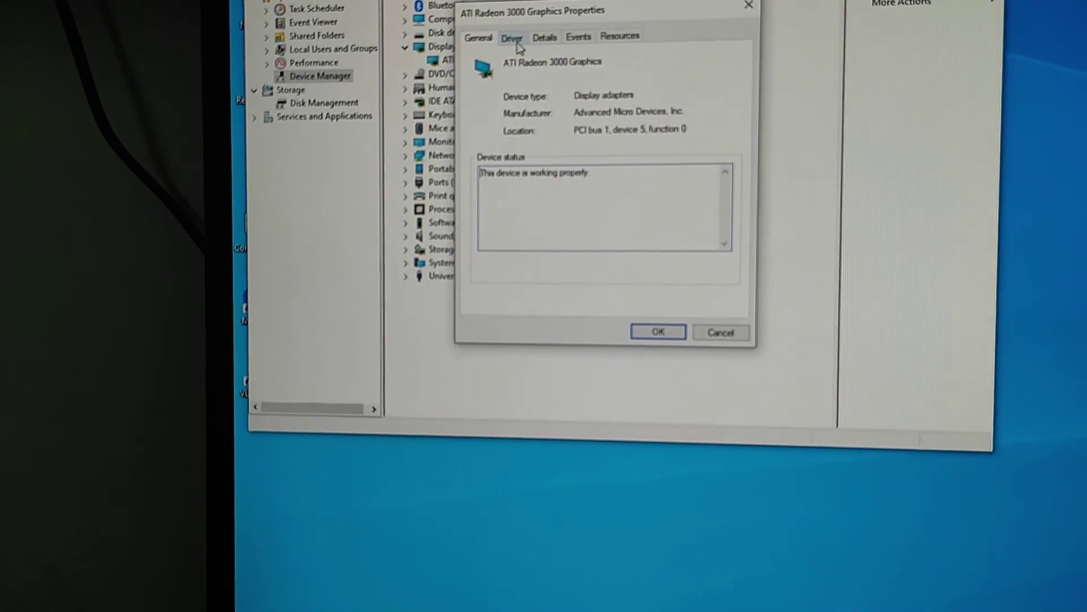
{"action": "left_click", "coordinate": [512, 40]}
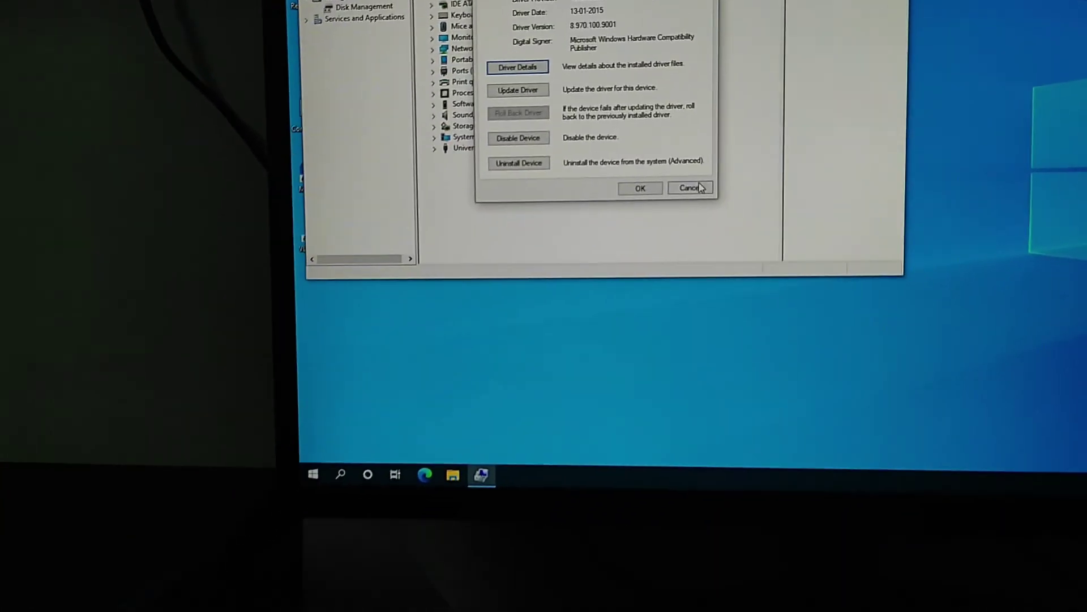
{"action": "left_click", "coordinate": [718, 317]}
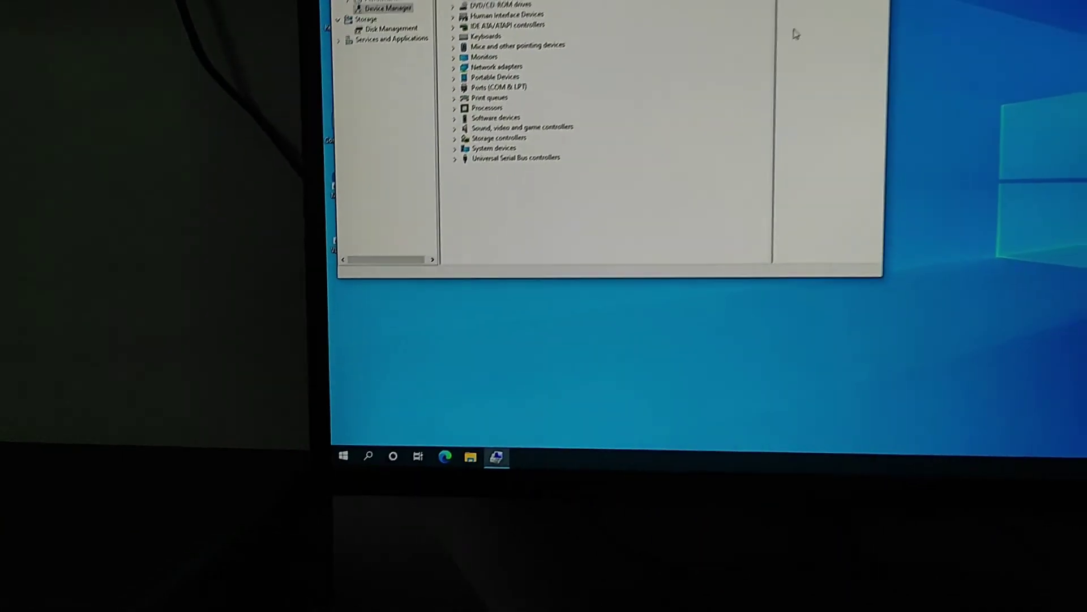
{"action": "left_click", "coordinate": [880, 1]}
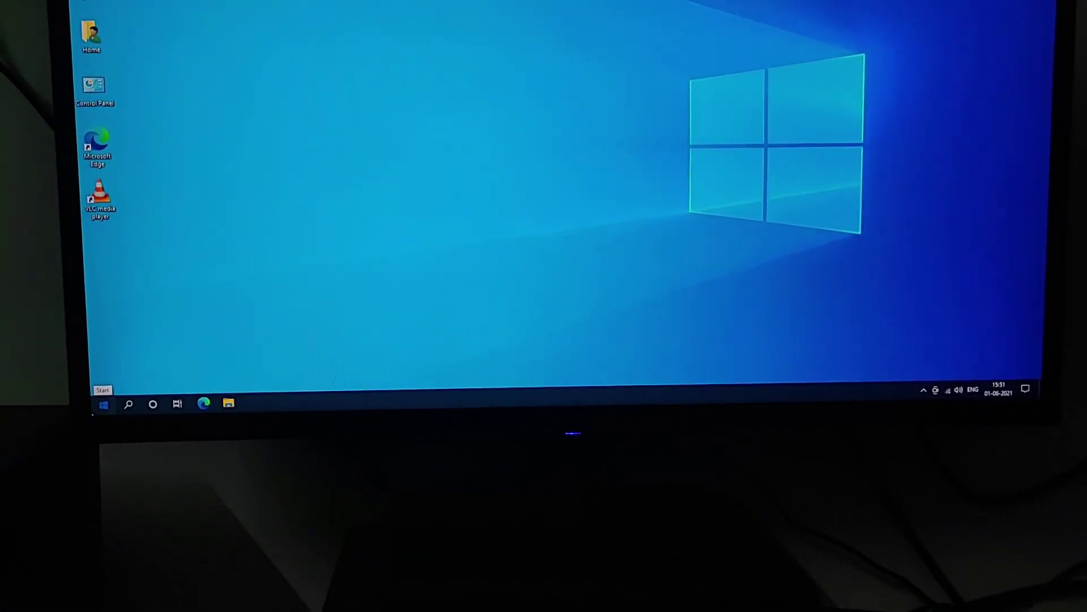
{"action": "left_click", "coordinate": [104, 420]}
{"action": "left_click", "coordinate": [641, 119]}
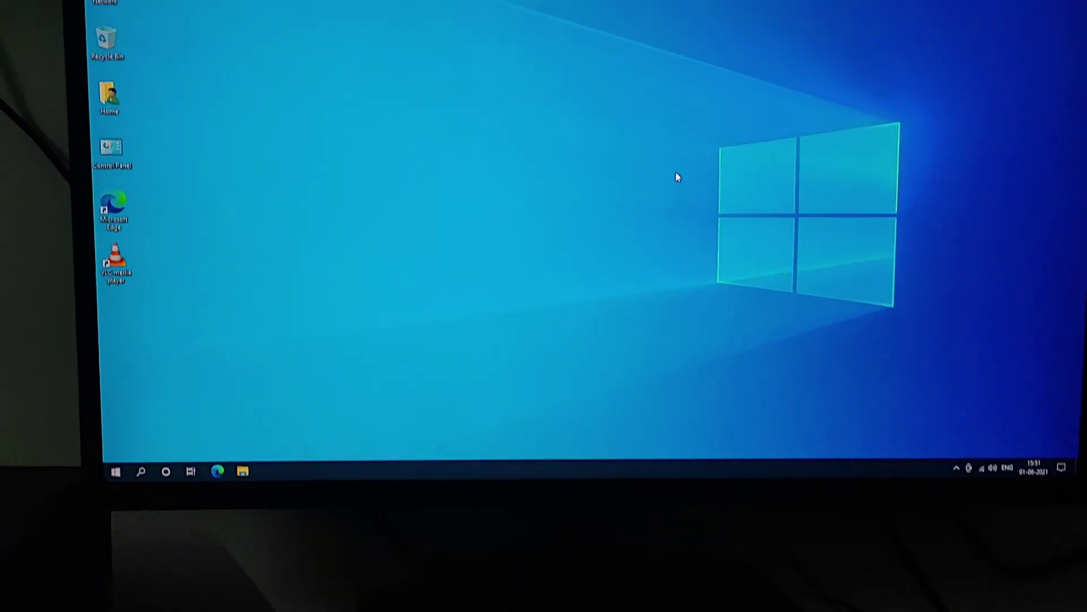